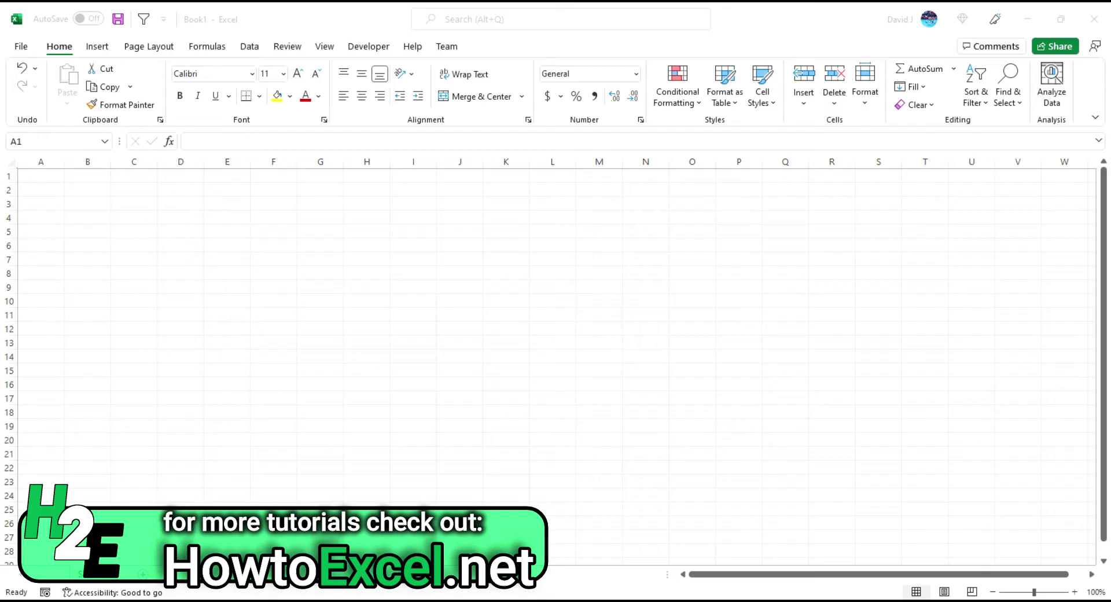
Enter the labels House Price, Downpayment and Mortgage Amount in C3:C5 and autofit column C
left_click(122, 201)
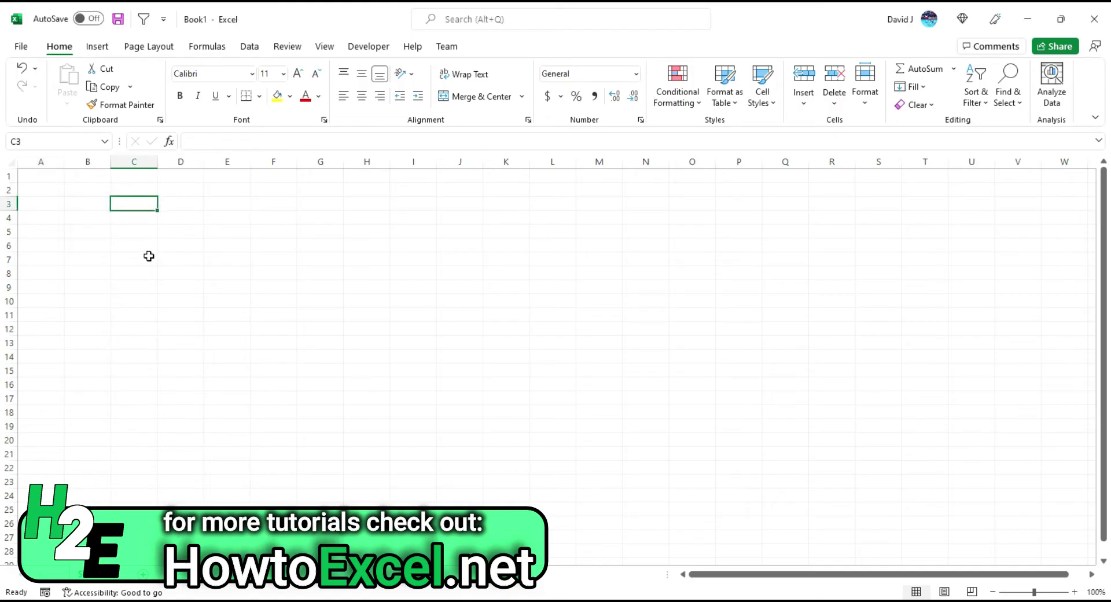
type("House Price")
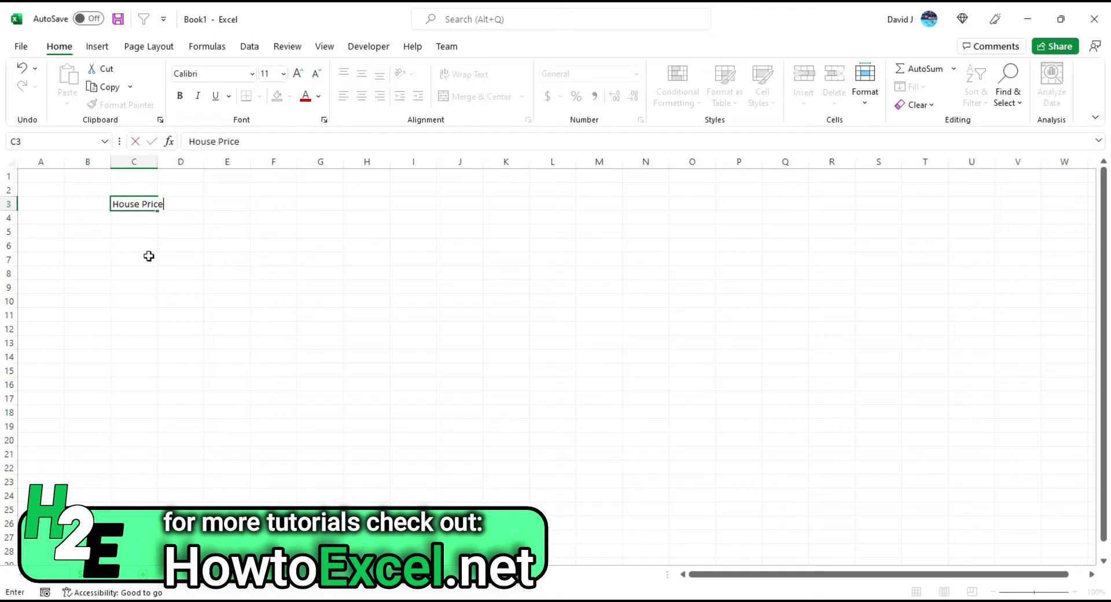
key("Return")
type("Downpayment")
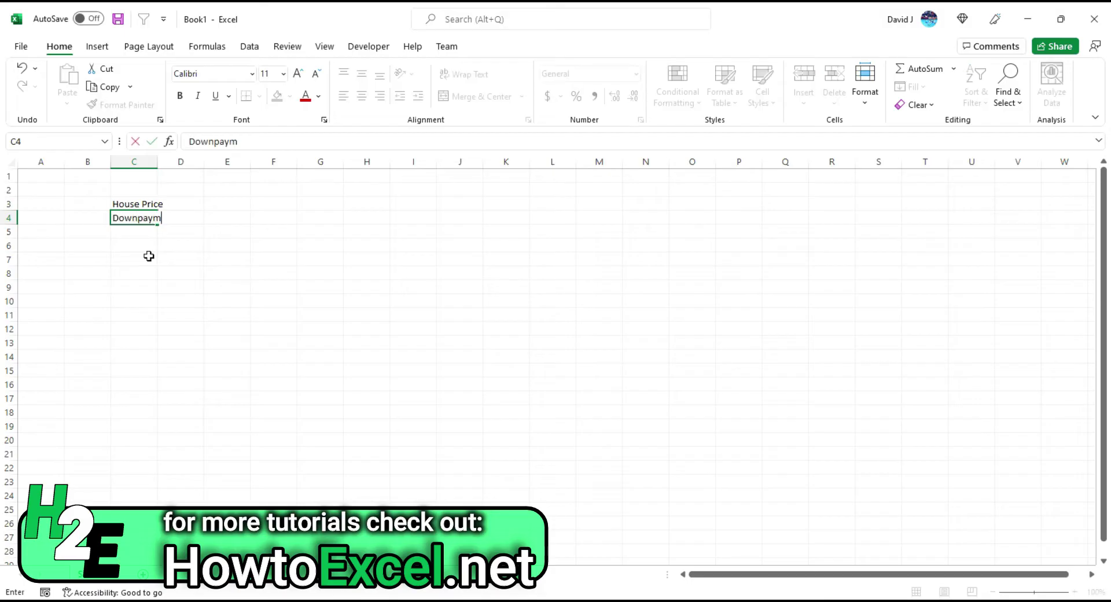
key("Return")
type("Mortgag")
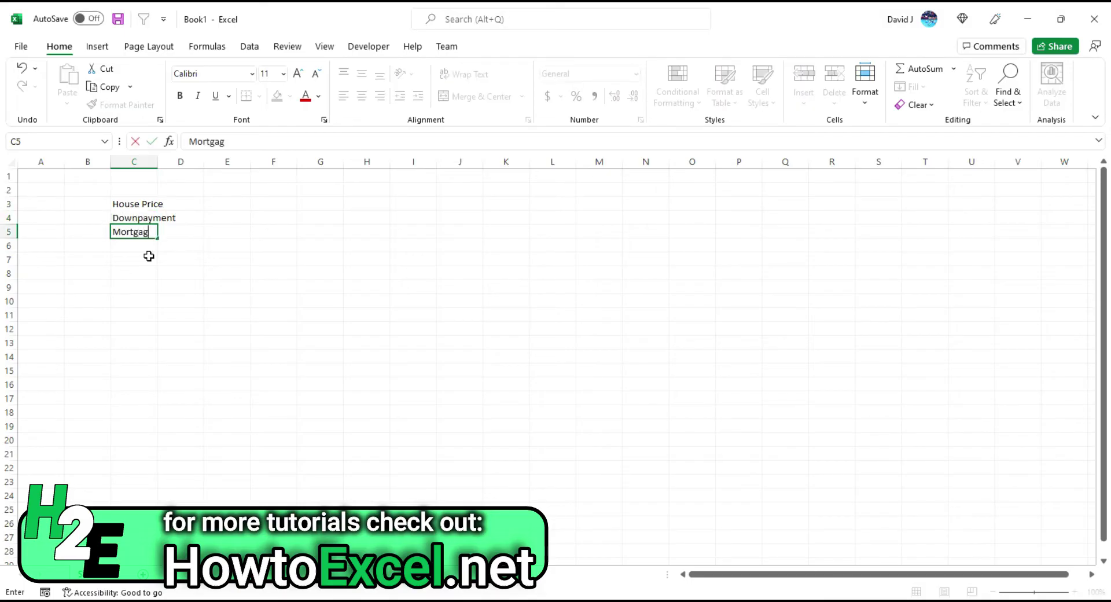
type("e Amount")
key("Return")
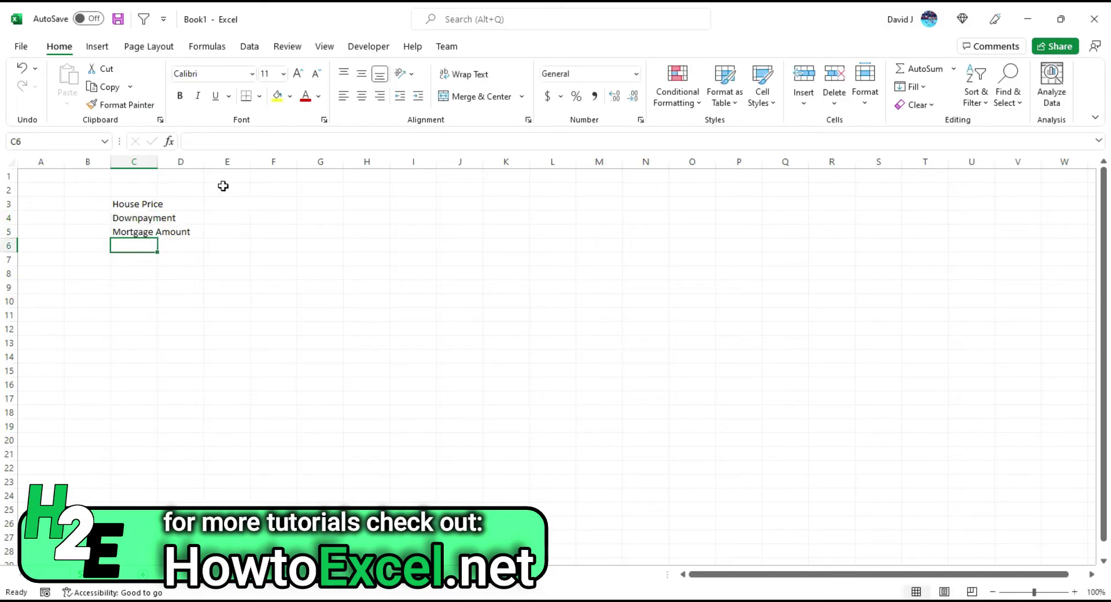
double_click(157, 163)
Enter 1000000 in D3, =D3*.2 in D4 and =D3-D4 in D5
left_click(218, 203)
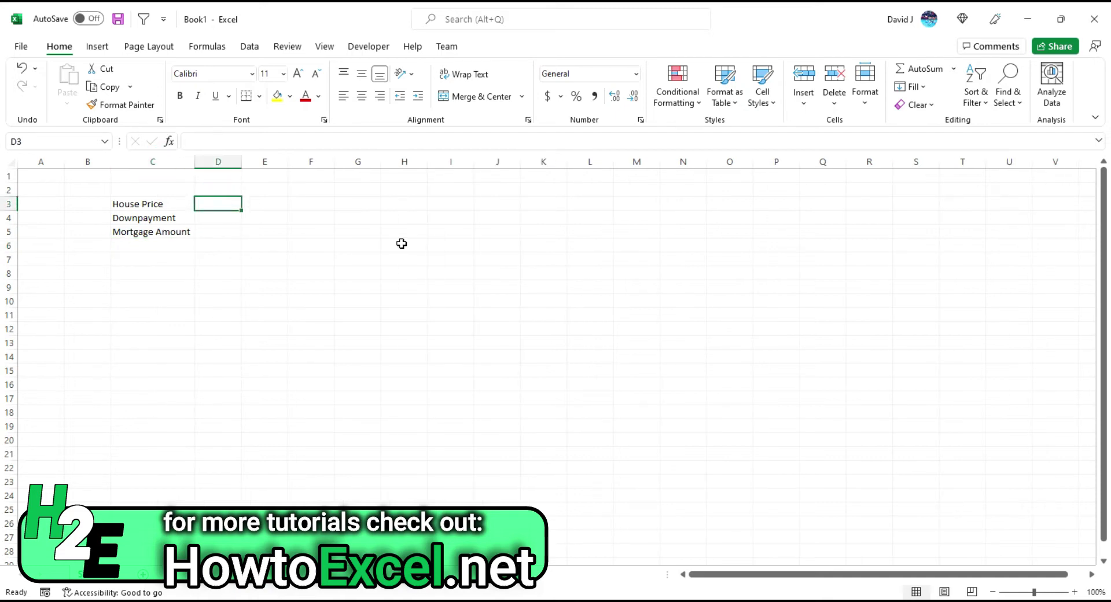
type("1000000")
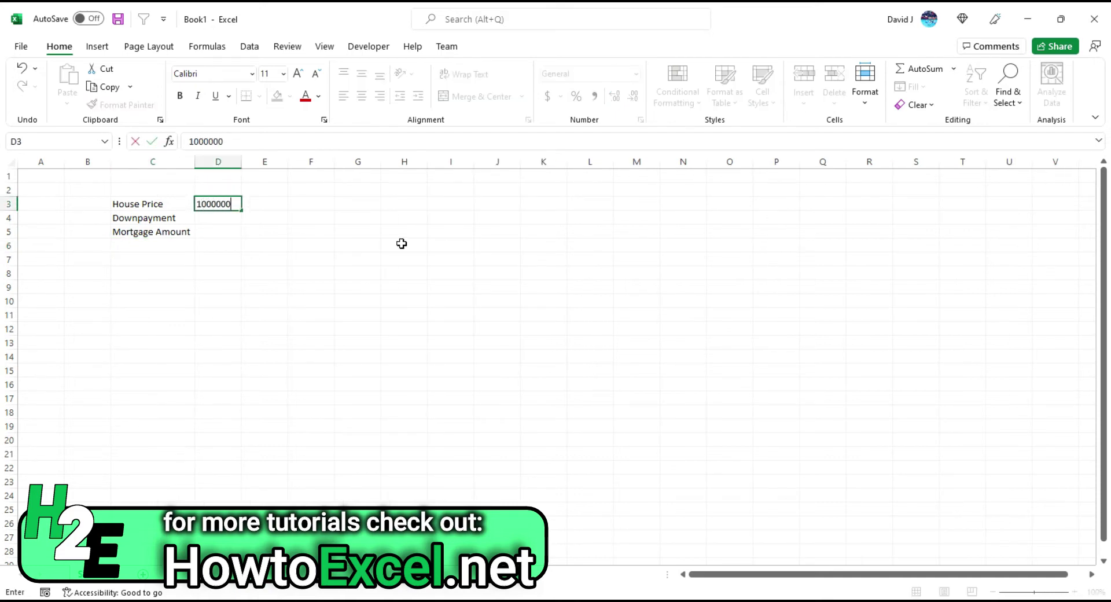
key("Return")
type("=D3*.2")
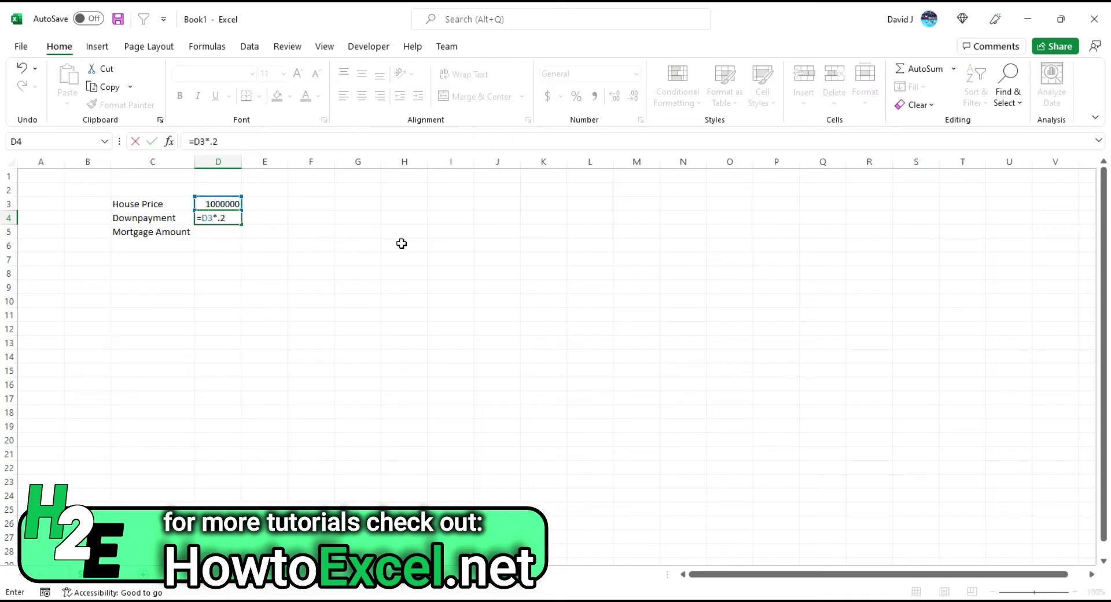
key("Return")
type("=")
key("Up")
key("Up")
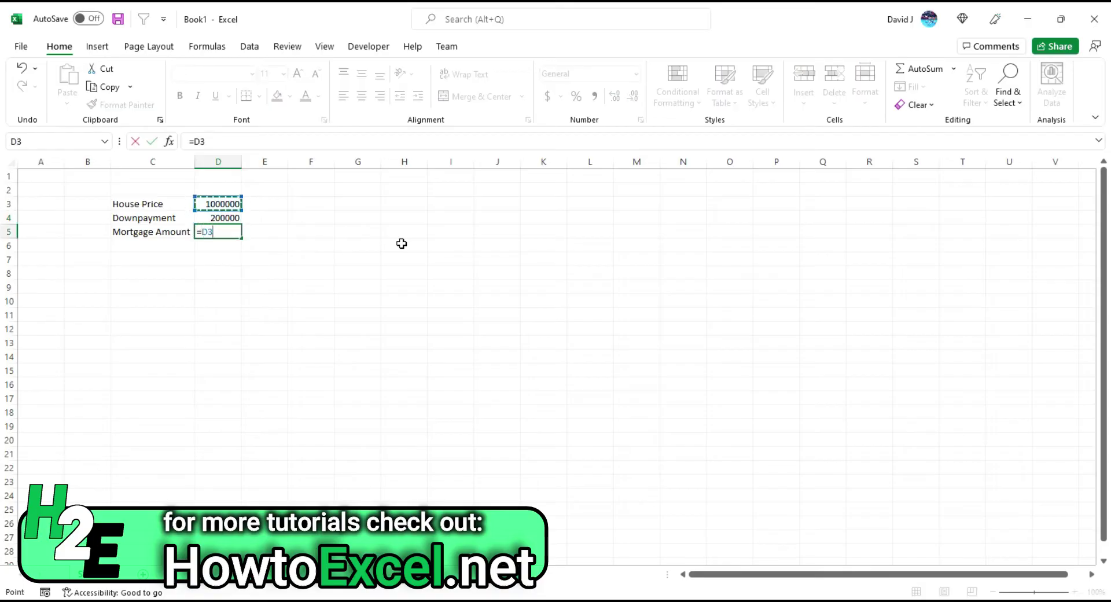
type("-")
key("Down")
key("Return")
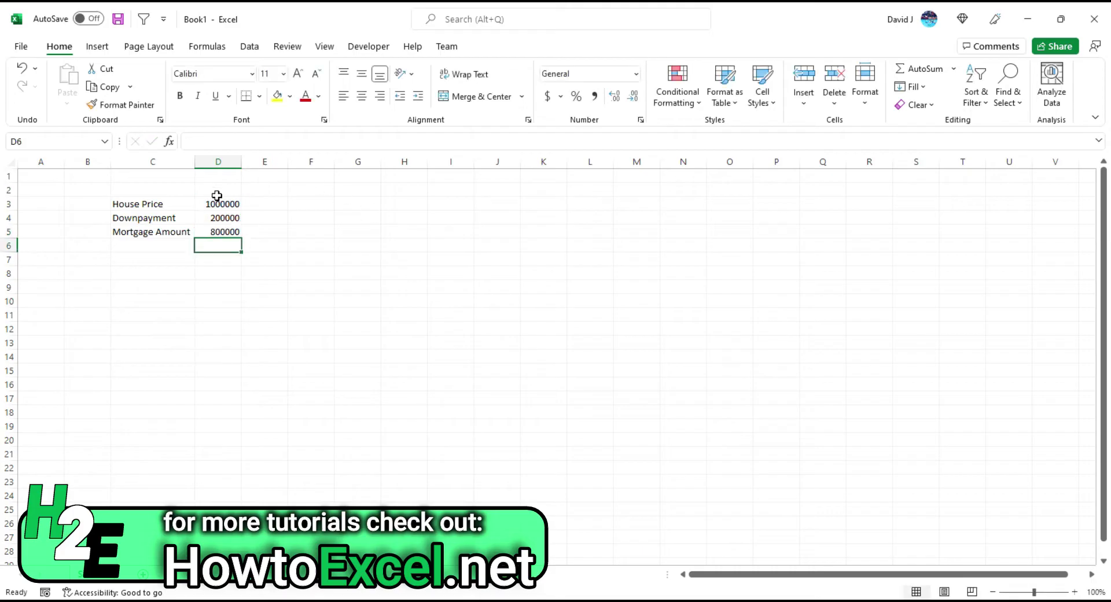
Format D3:D5 as Accounting with no decimal places
left_click_drag(216, 196, 225, 232)
left_click(547, 95)
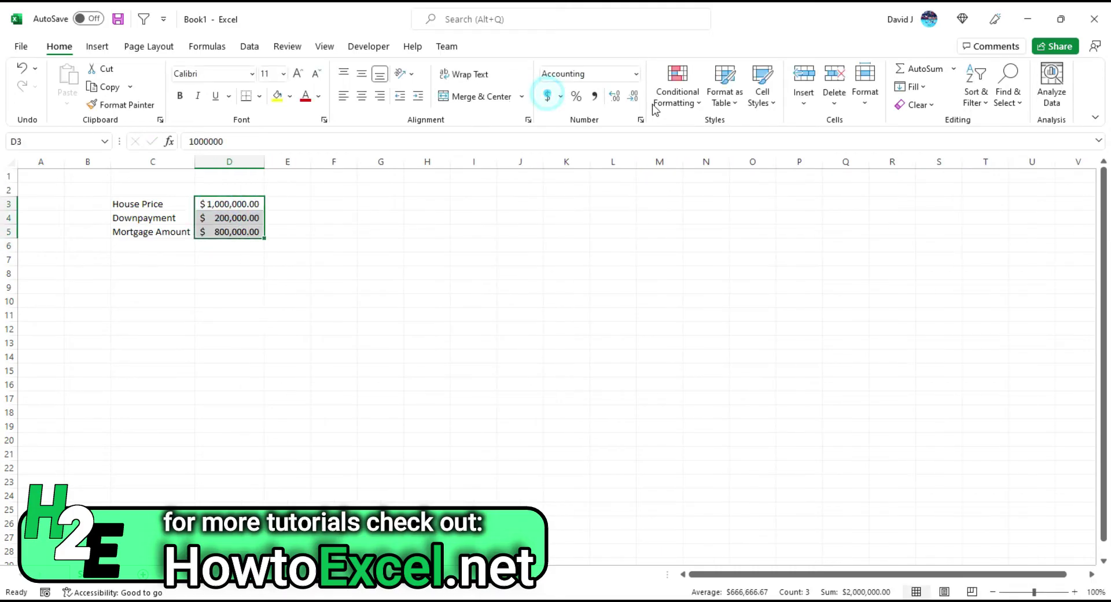
left_click(632, 96)
left_click(633, 96)
left_click(133, 269)
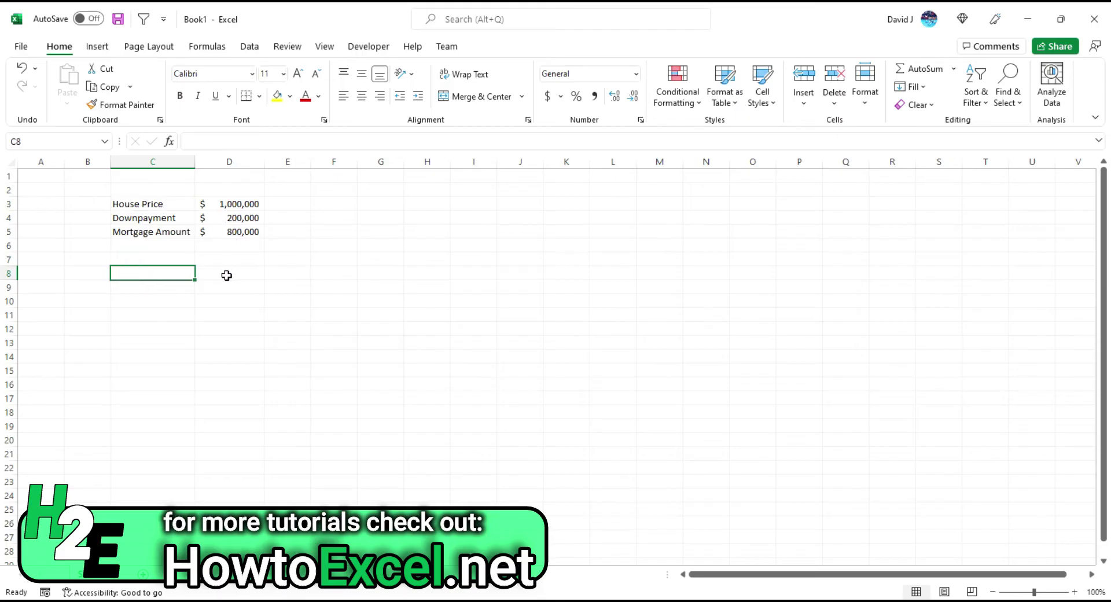
Enter Interest Rate 1% in C8:D8 and Term 30 in C9:D9
type("Inte")
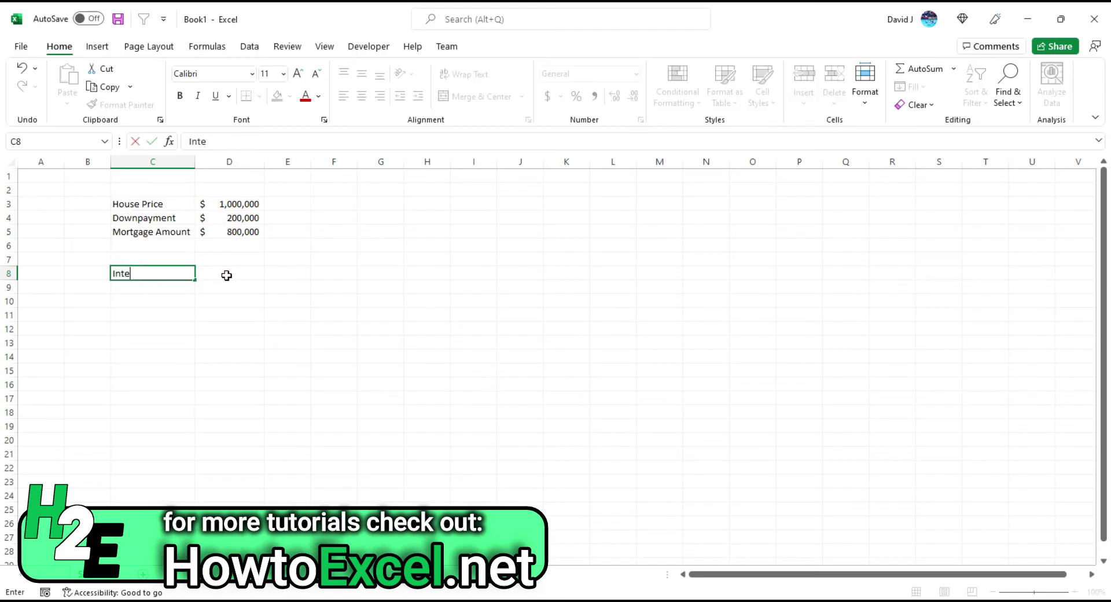
type("rest Rate")
left_click(226, 276)
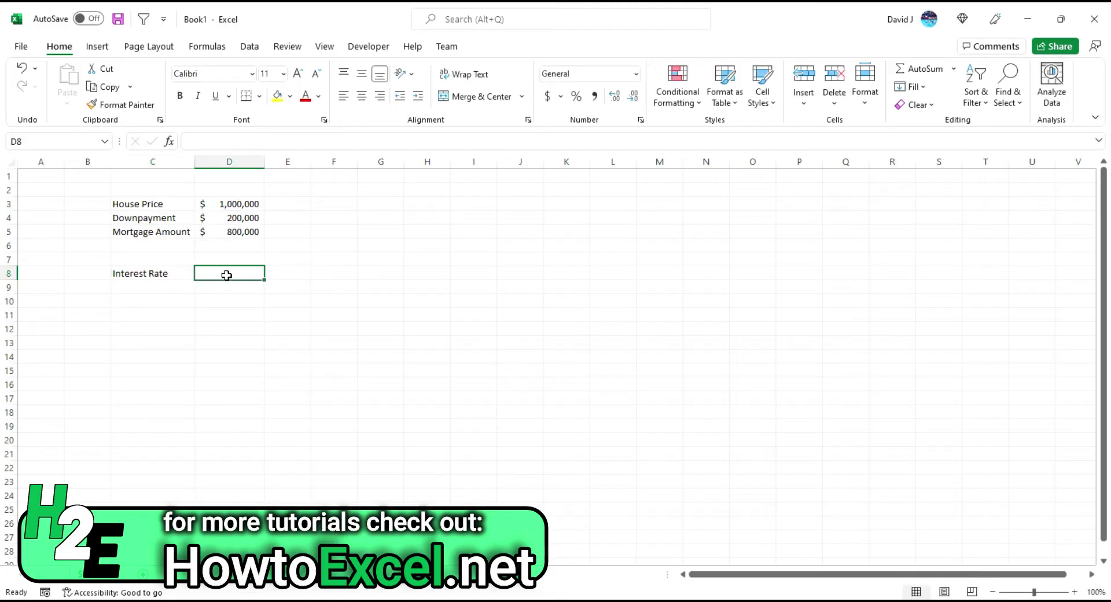
type("1%")
key("ctrl+Return")
key("Return")
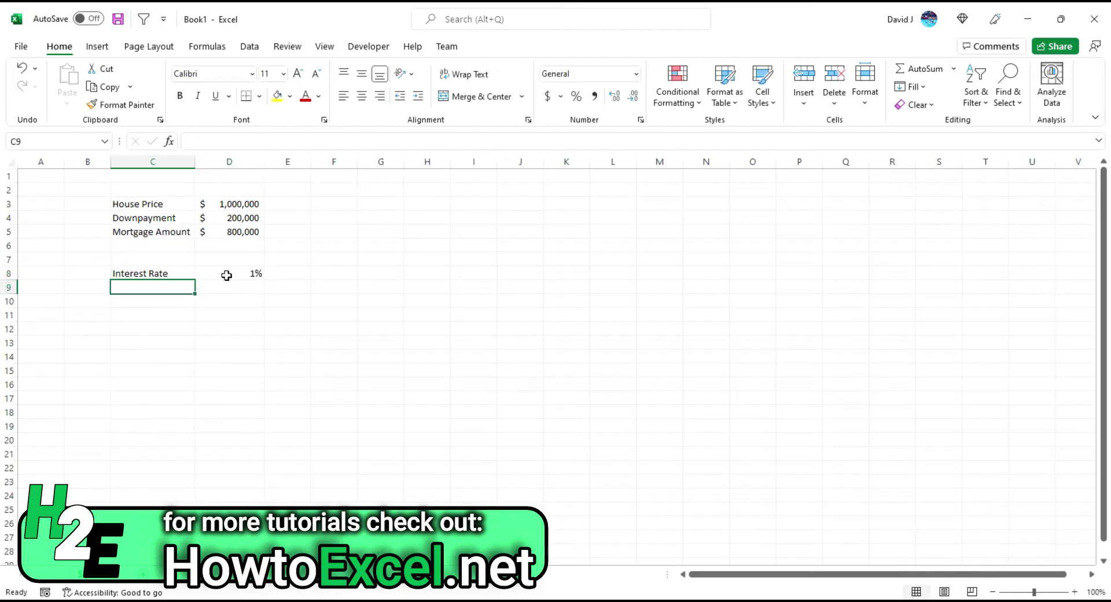
type("Term")
key("Tab")
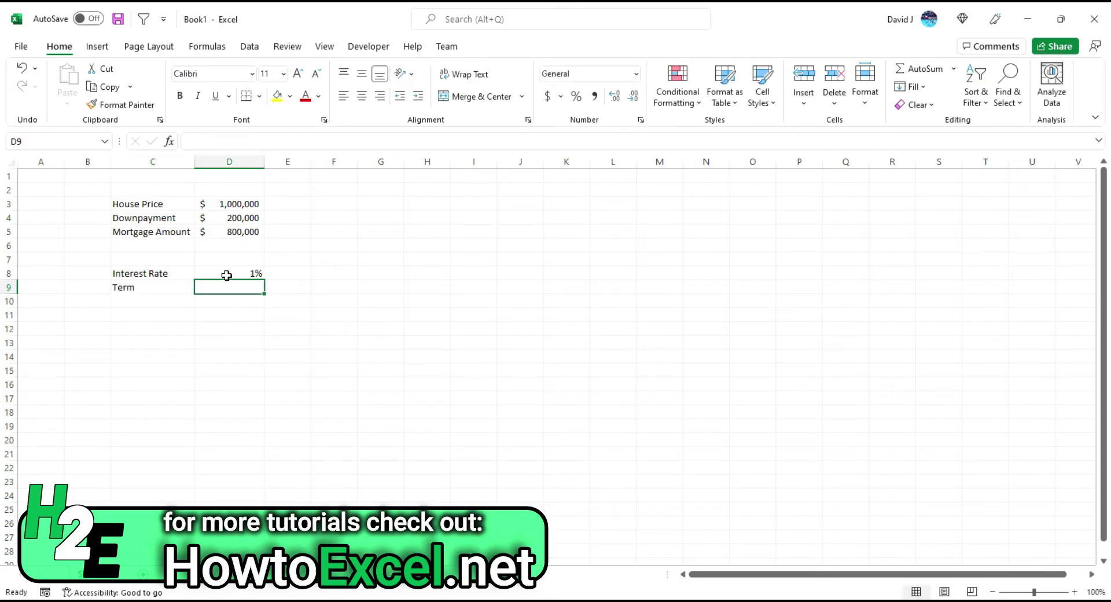
type("30")
key("Return")
key("Return")
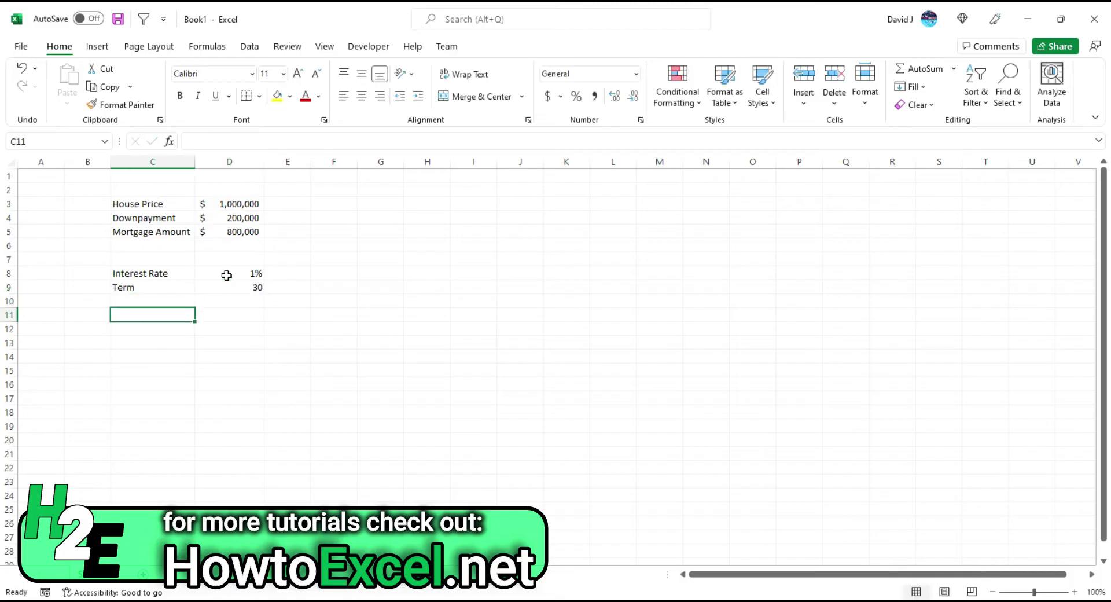
Add the Payment label in C11 and begin a PMT formula beside it
type("Payment")
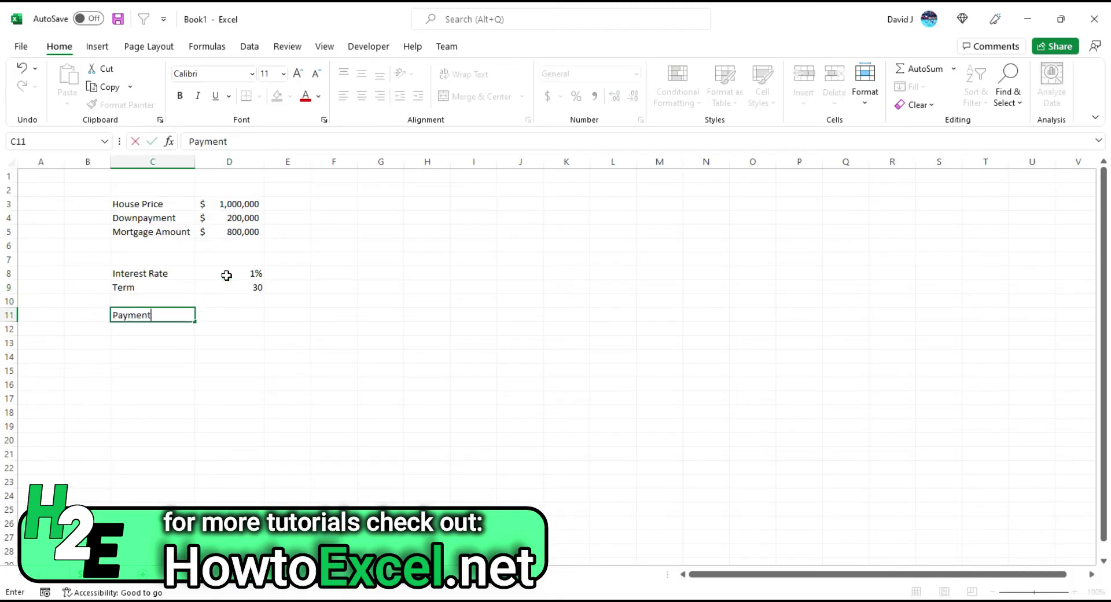
key("Tab")
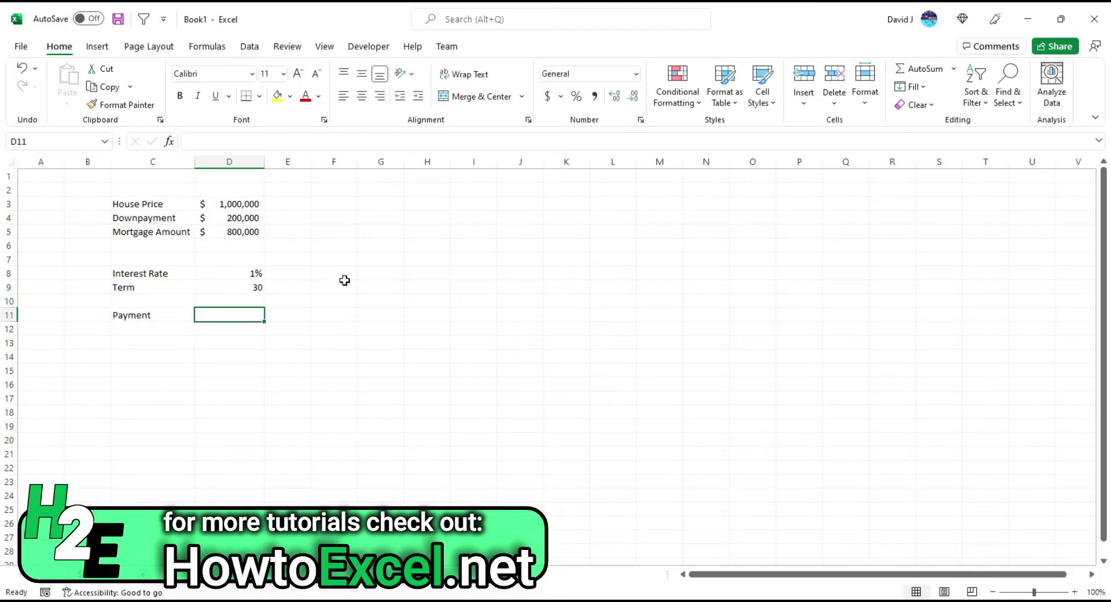
type("=")
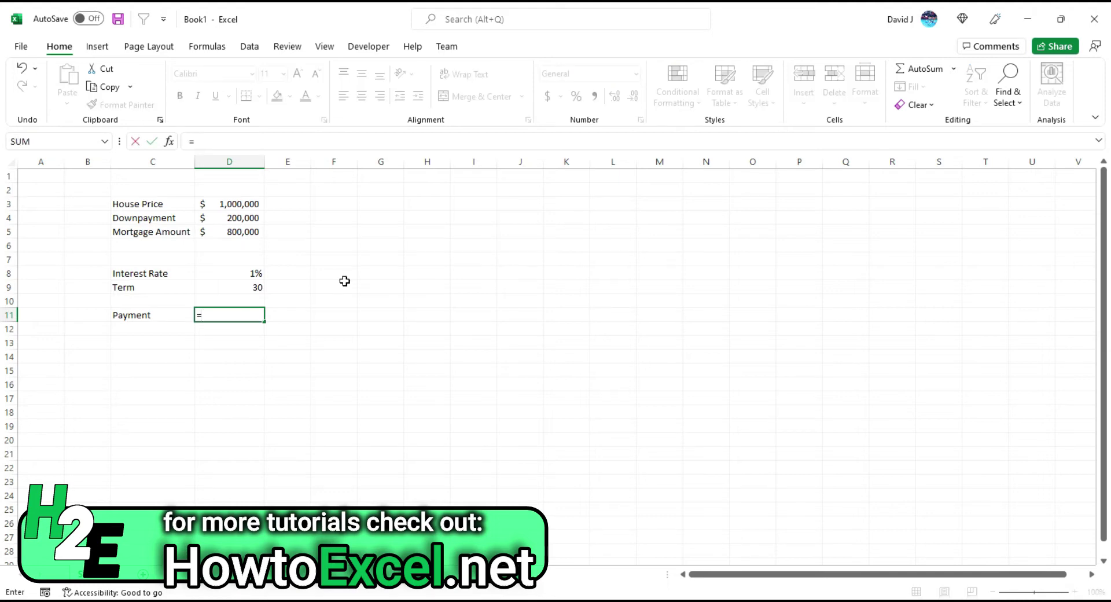
type("pmt")
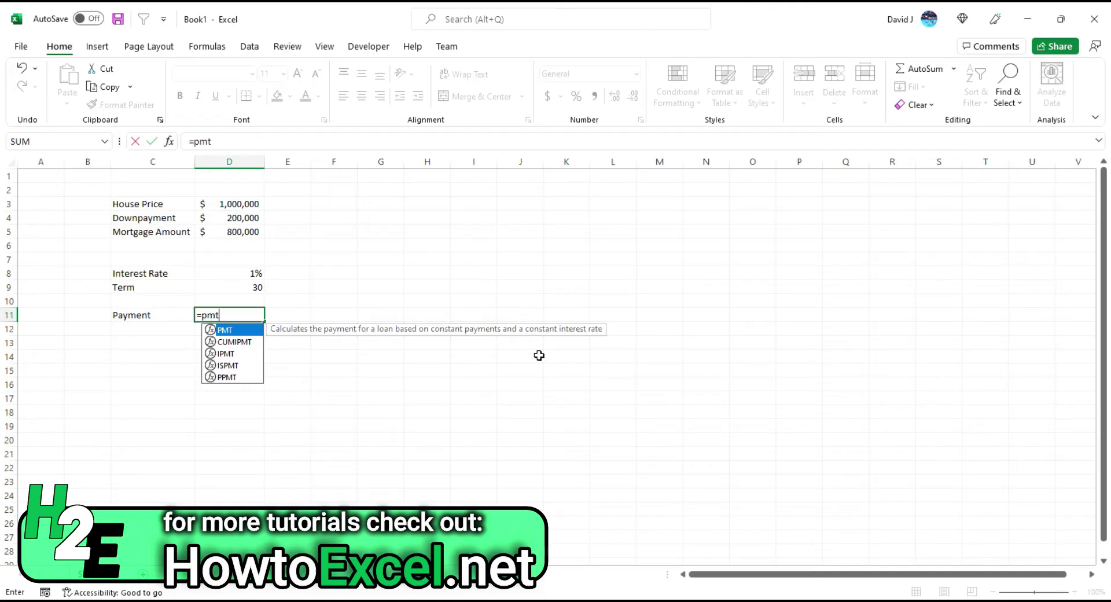
Complete D11 as =PMT(D8/12,D9*12,-D5,0), giving a $2,573.12 monthly payment
type("(")
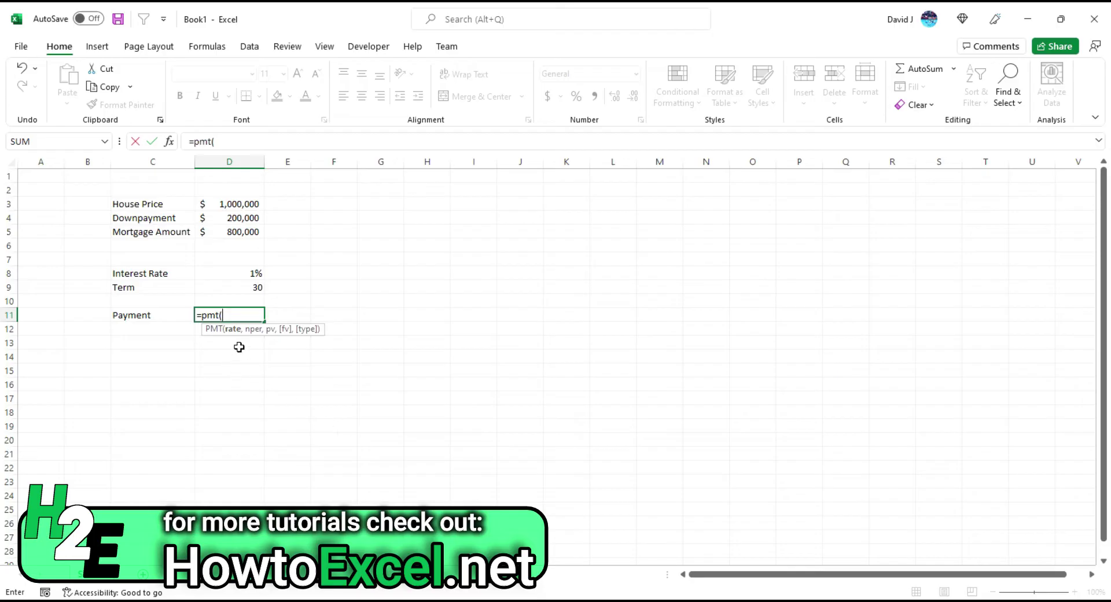
left_click(233, 275)
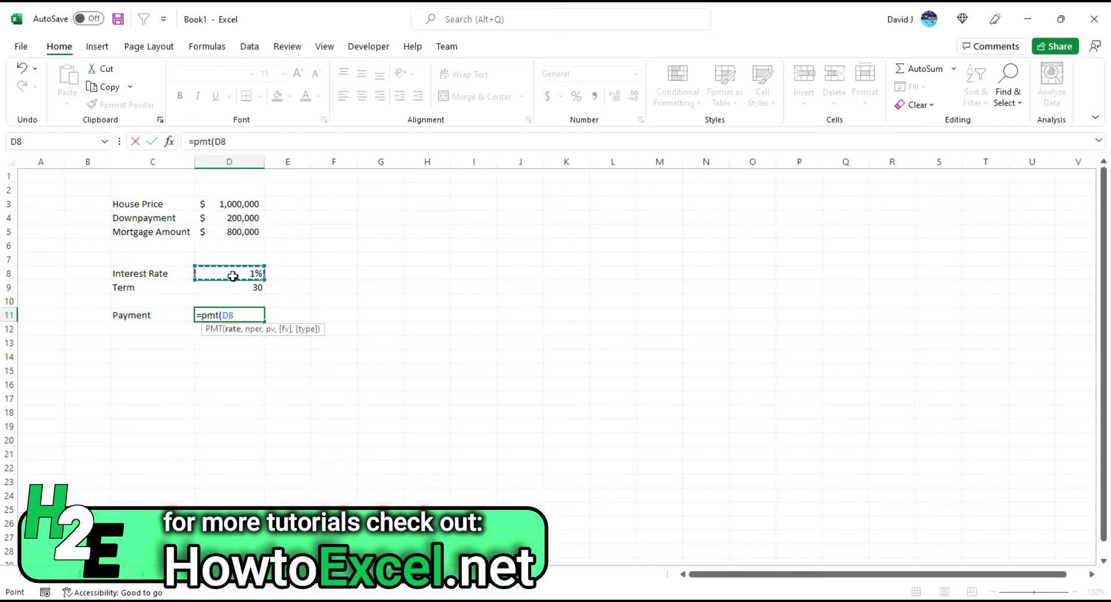
type("/12,")
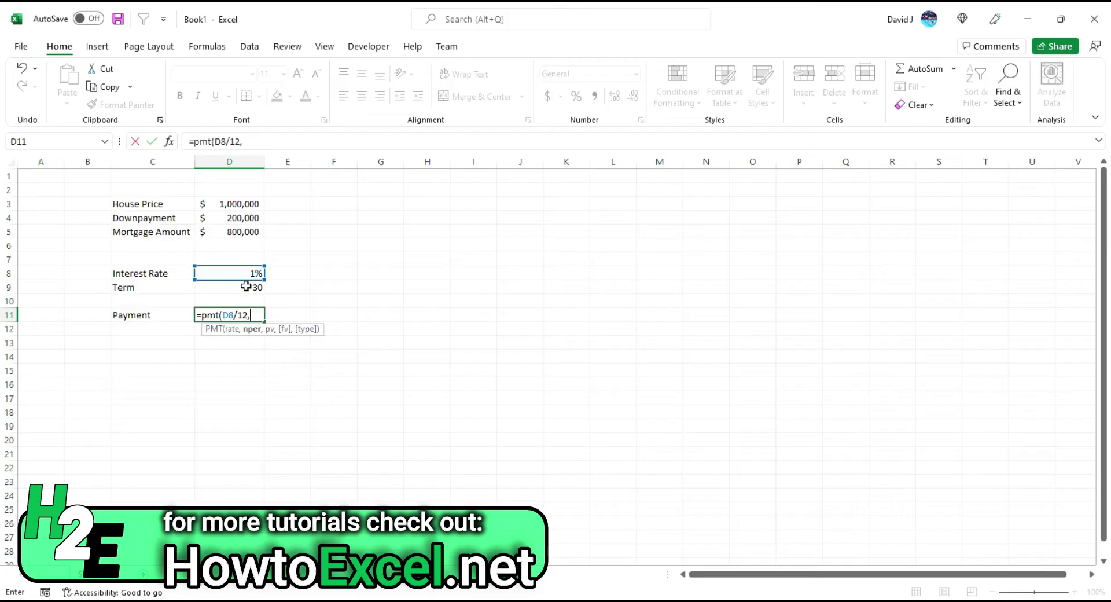
left_click(245, 288)
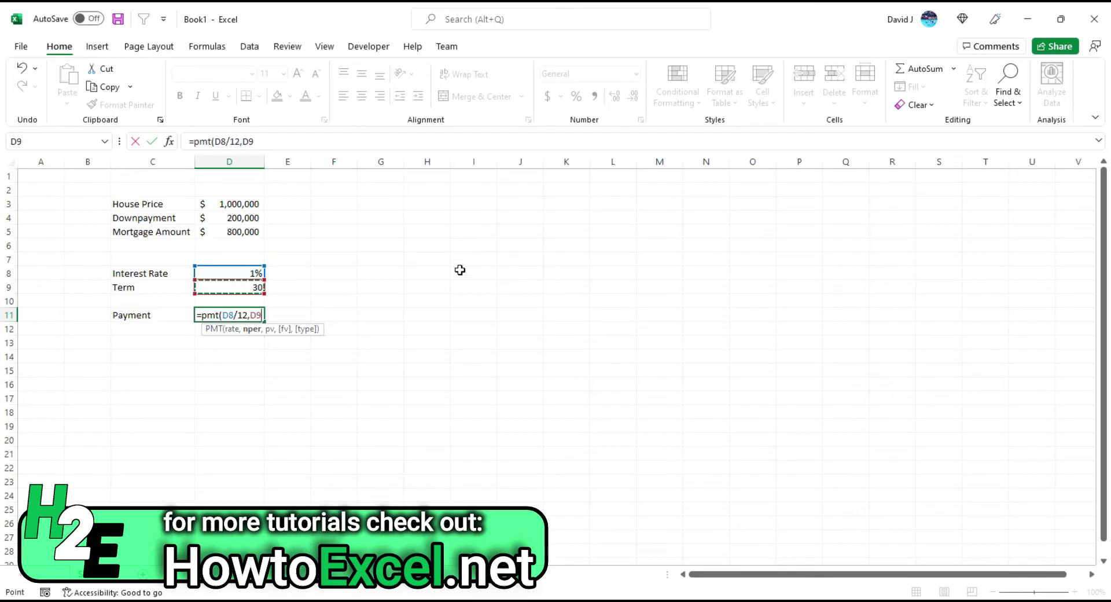
type("*12")
type(",")
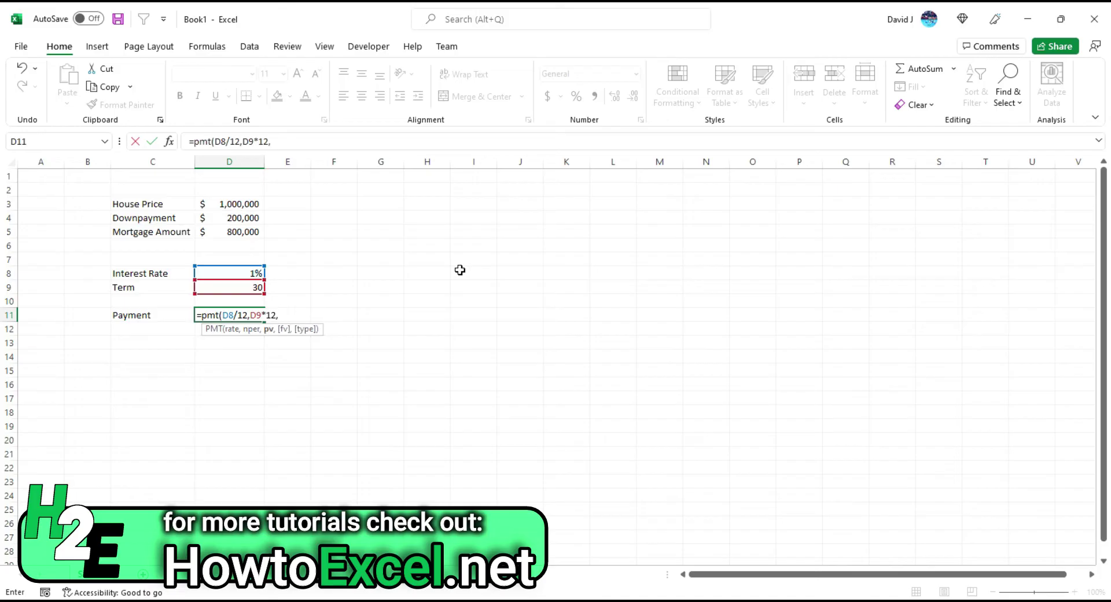
type("-")
left_click(259, 235)
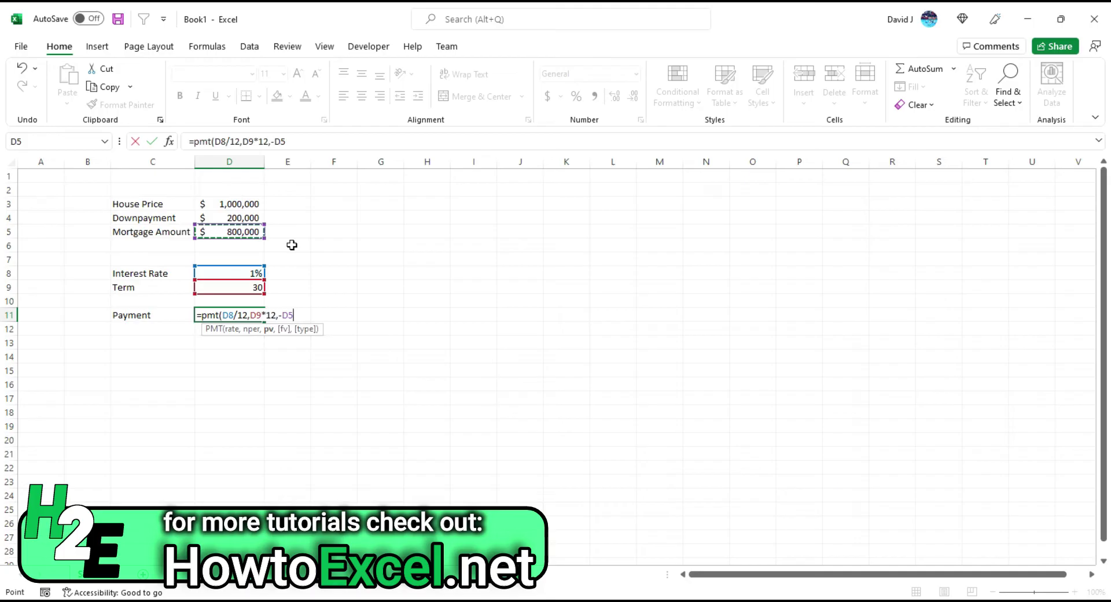
type(",0")
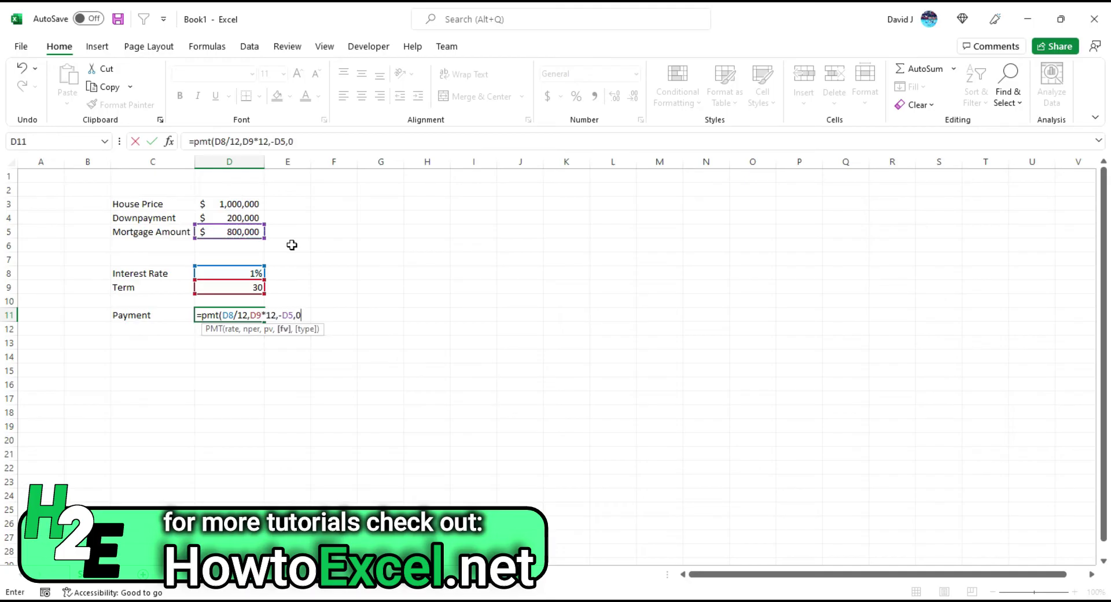
type(",")
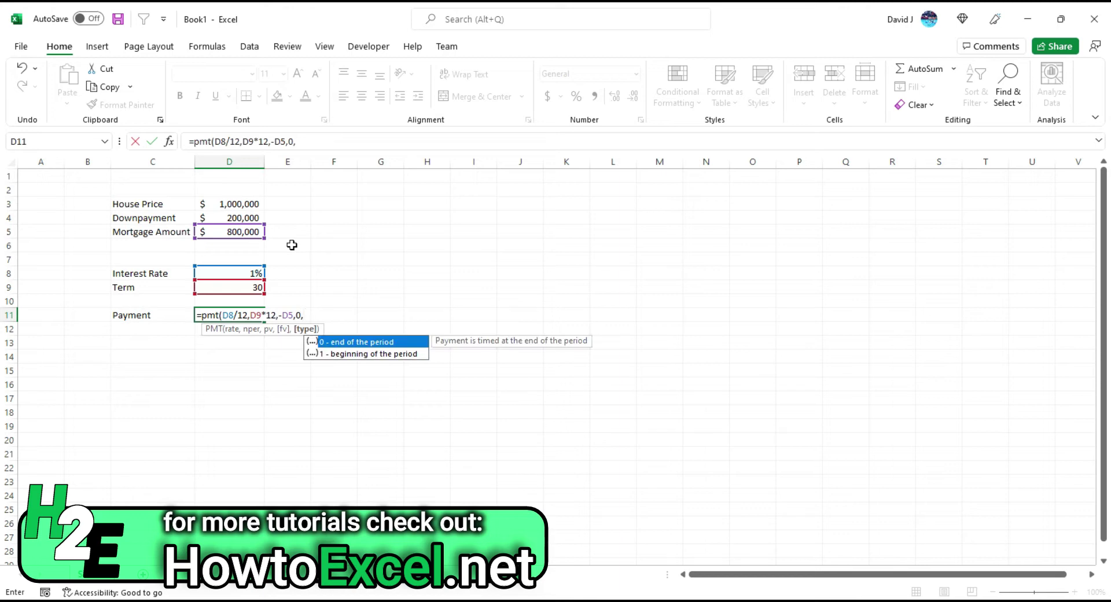
key("BackSpace")
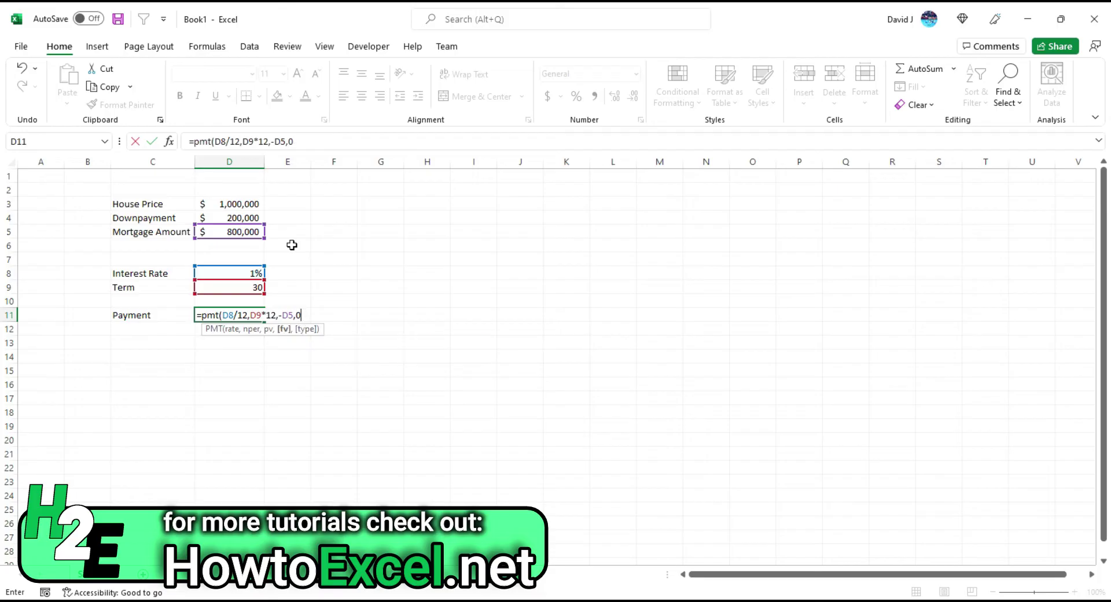
type(")")
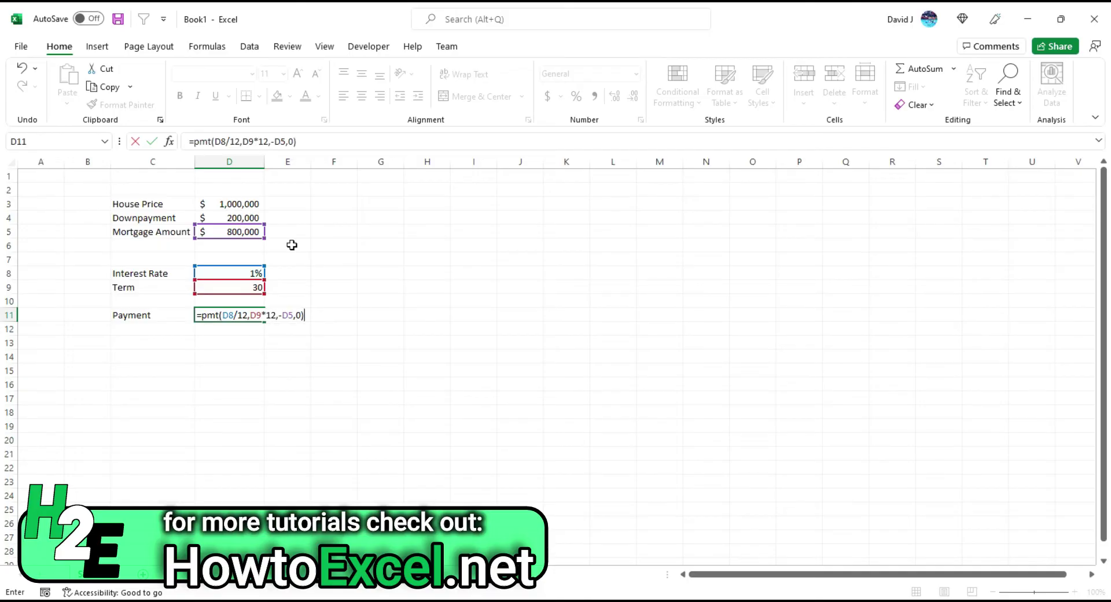
key("Return")
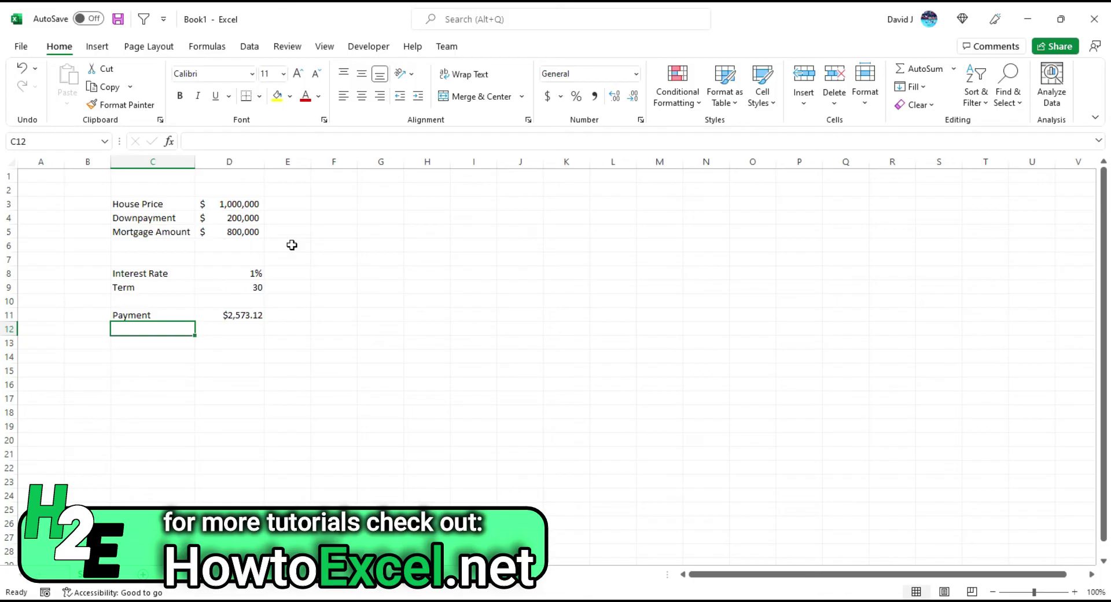
Try 2% and 3% as the interest rate in D8, then restore it to 1%
key("Right")
key("Up")
key("Up")
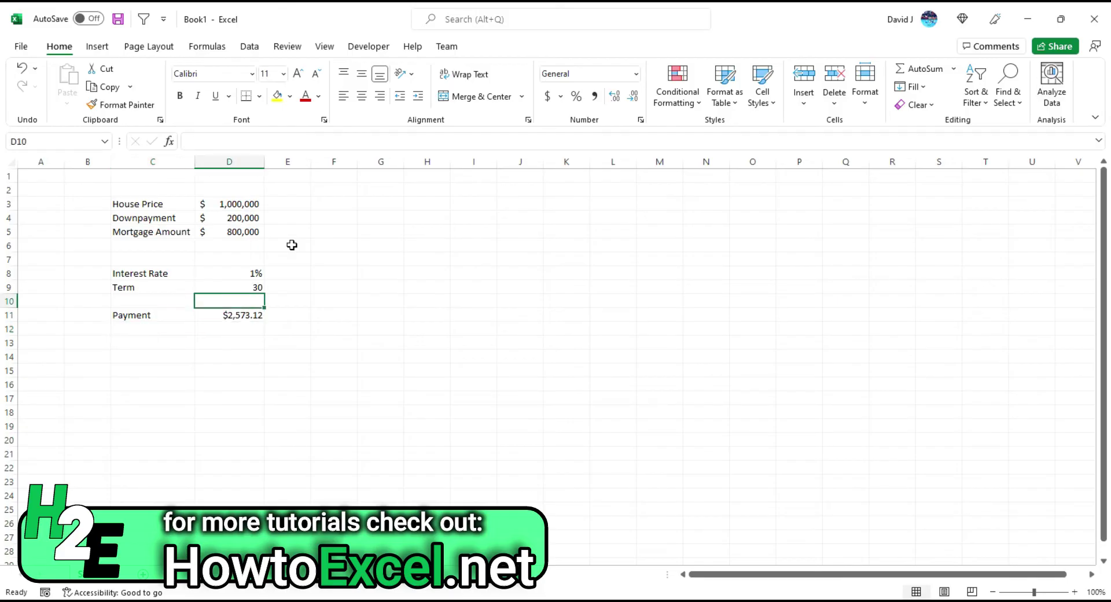
key("Up")
key("Up")
type("2")
key("BackSpace")
type("3")
key("Return")
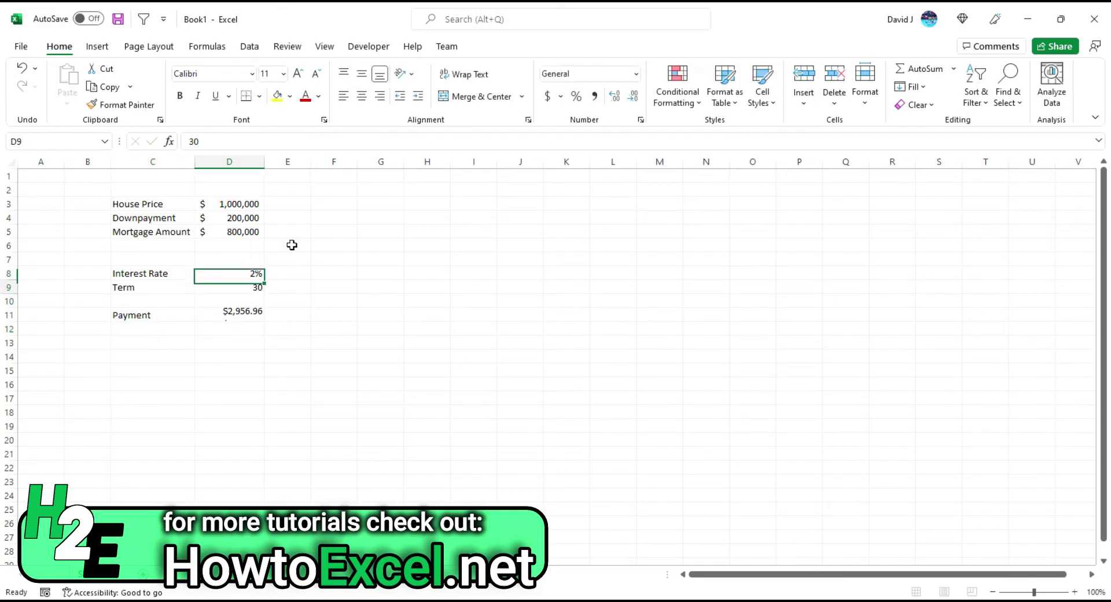
key("Up")
key("Down")
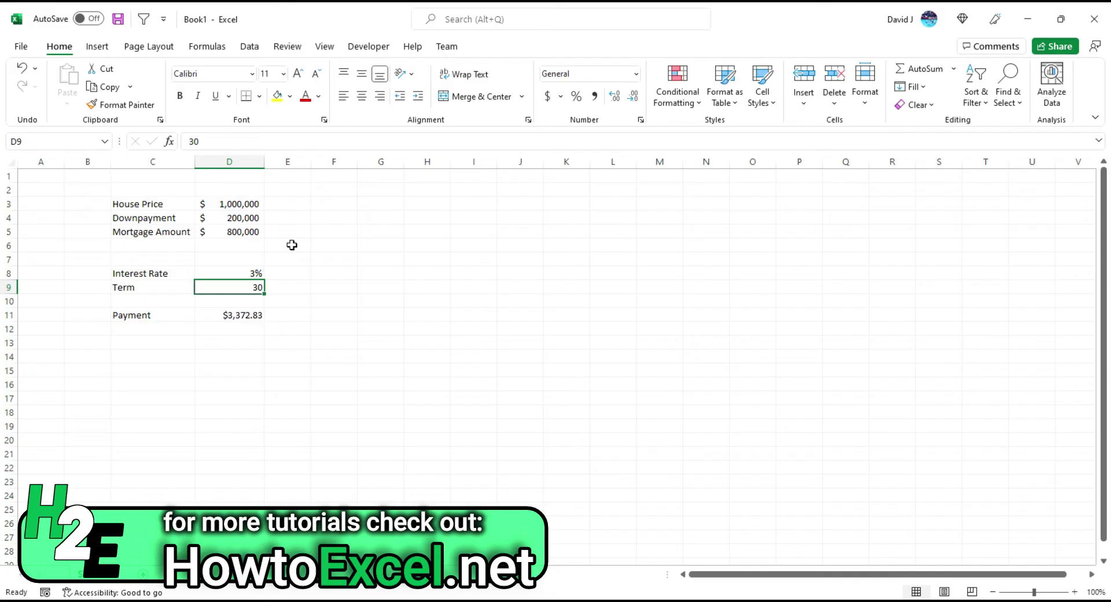
key("Up")
type("1")
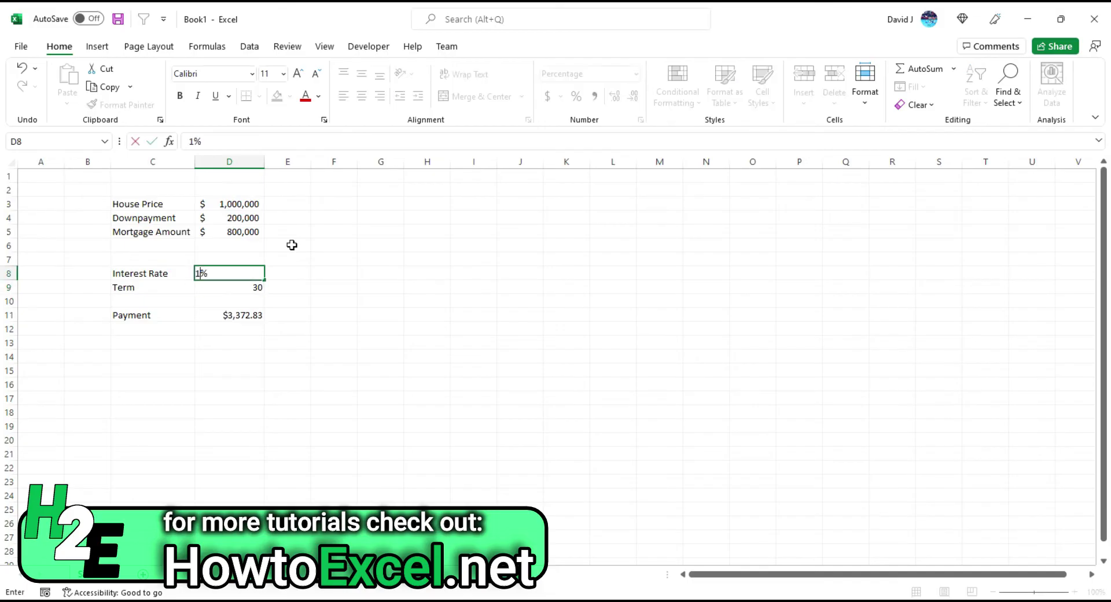
key("Return")
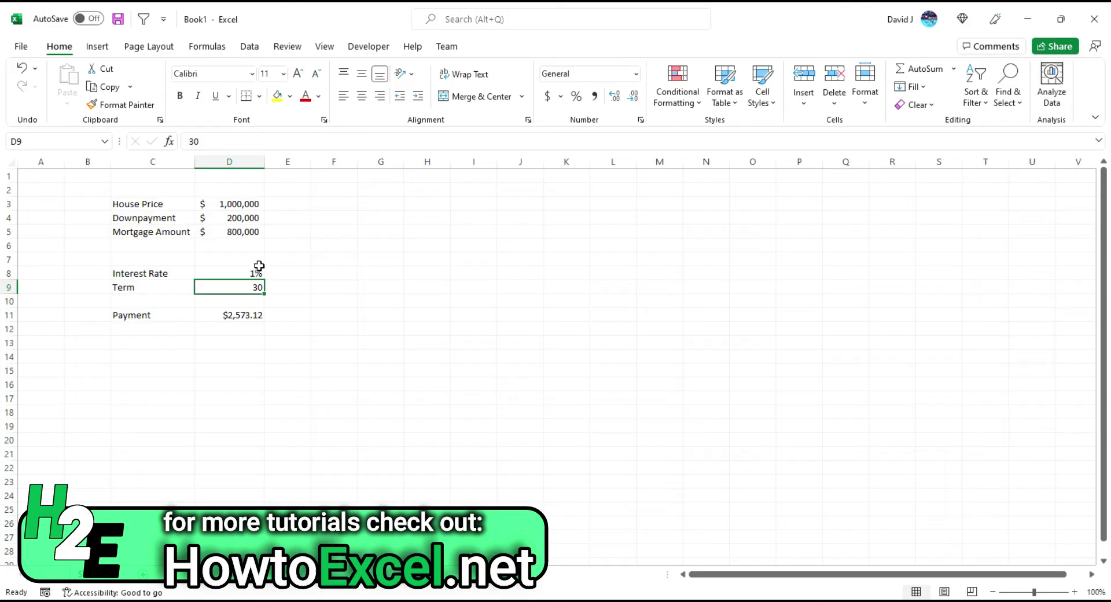
left_click(359, 204)
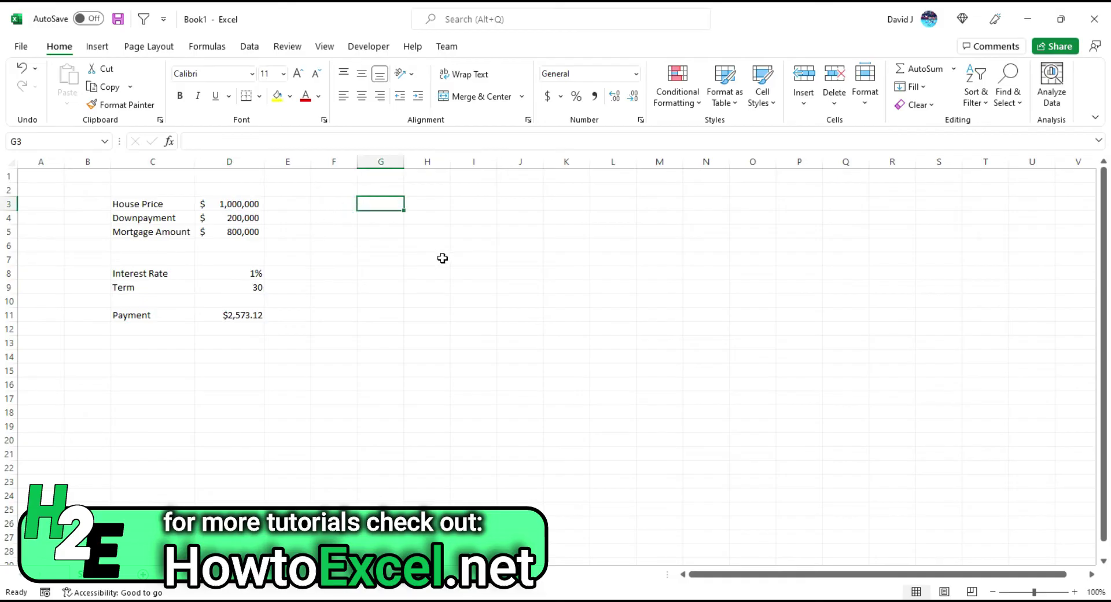
Type the headers Period, Beg. Balance, Interest, Principal and End. Balance into G3:K3
type("Period")
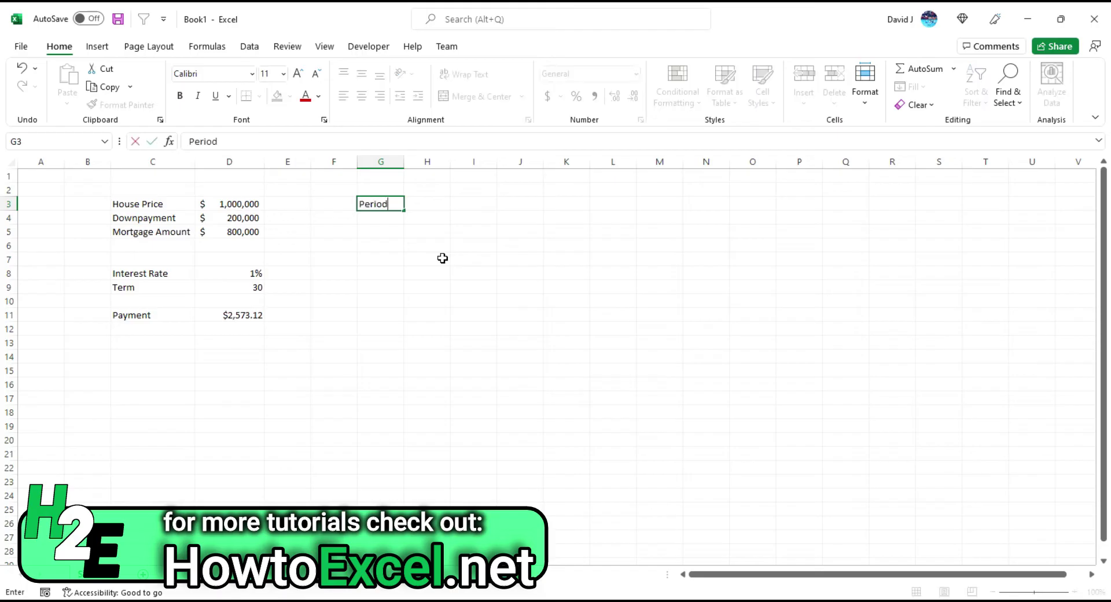
key("Tab")
type("Beg. B")
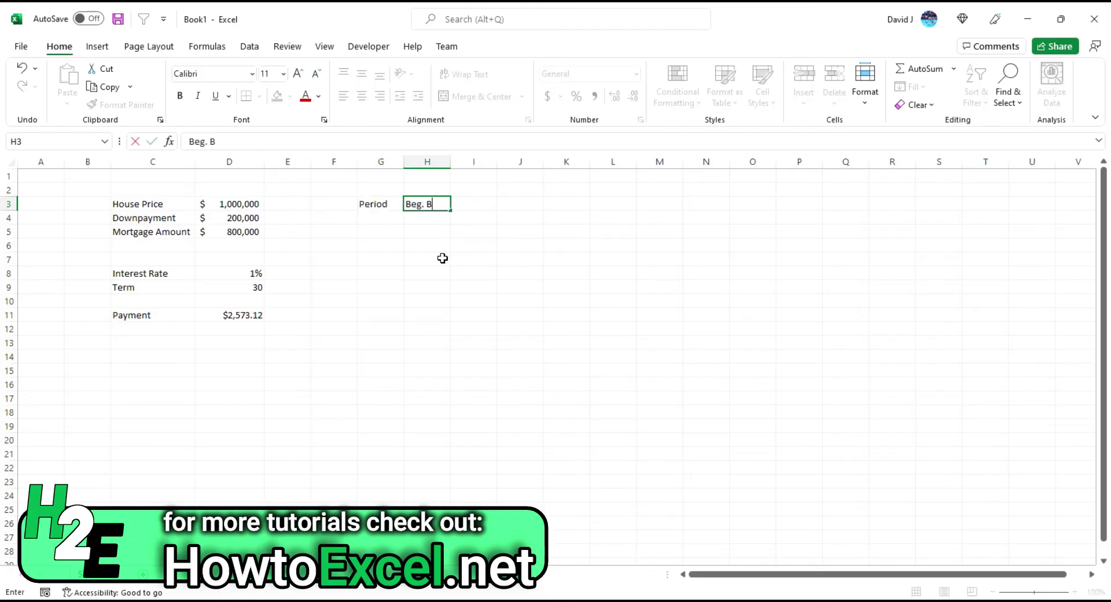
type("alance")
key("Tab")
type("Inte")
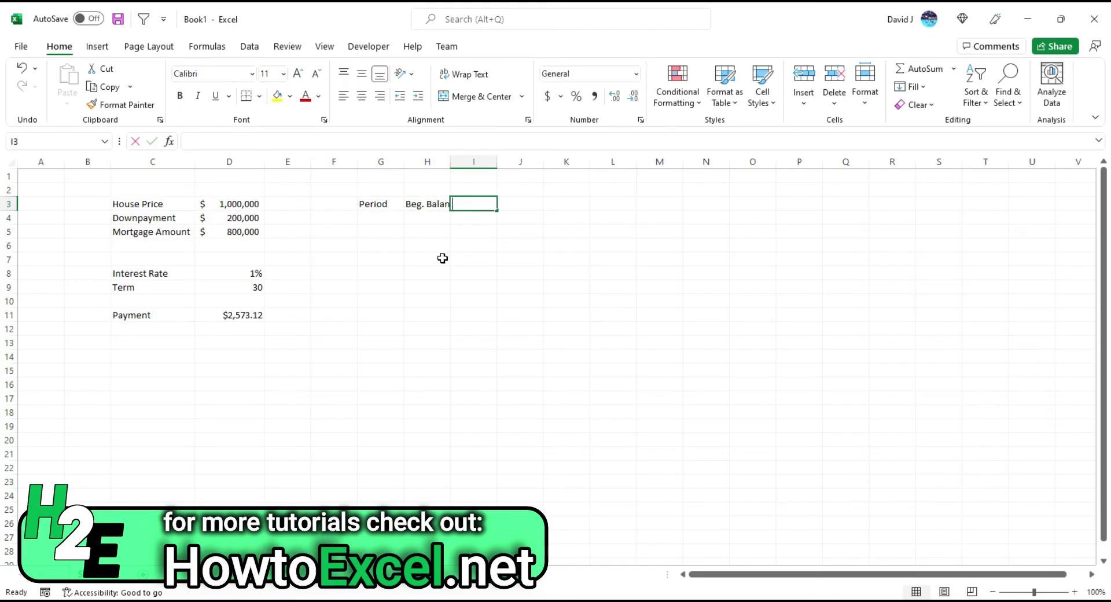
type("rest")
key("Tab")
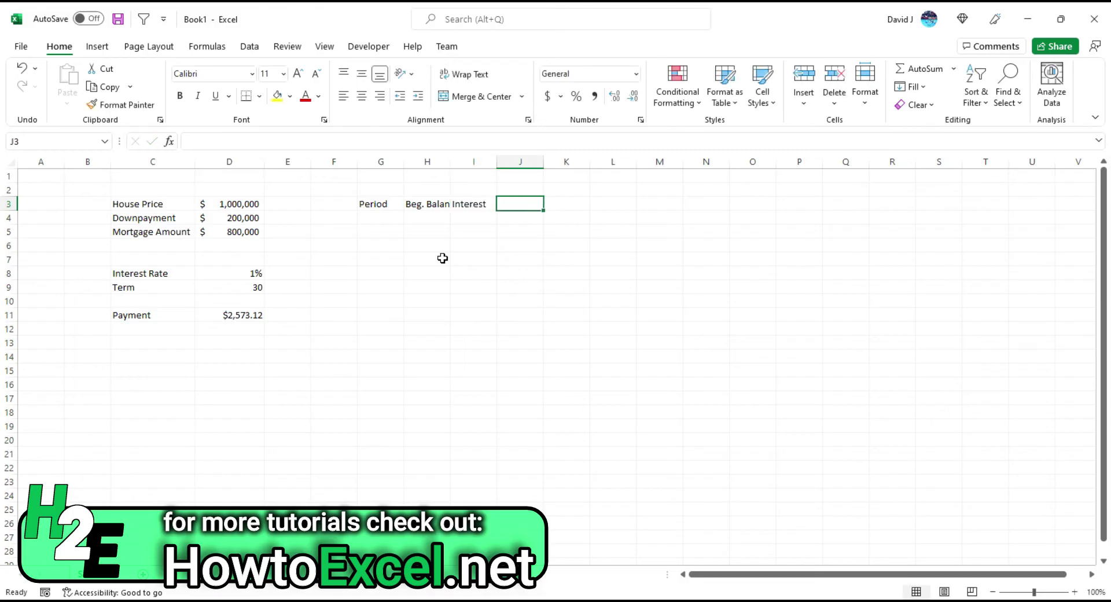
type("Principal")
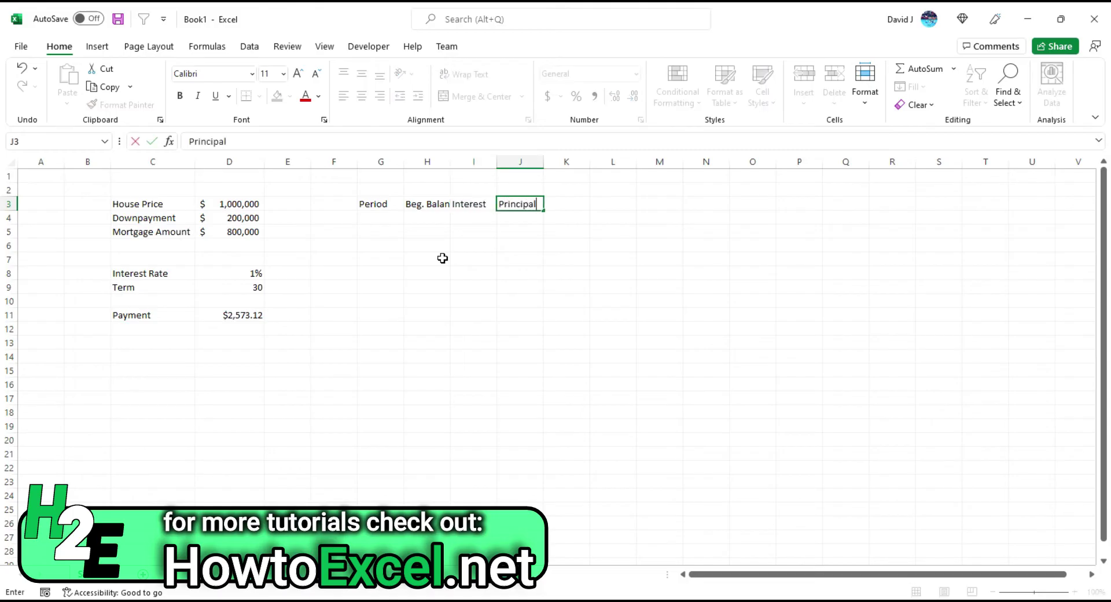
key("Tab")
type("End. Balance")
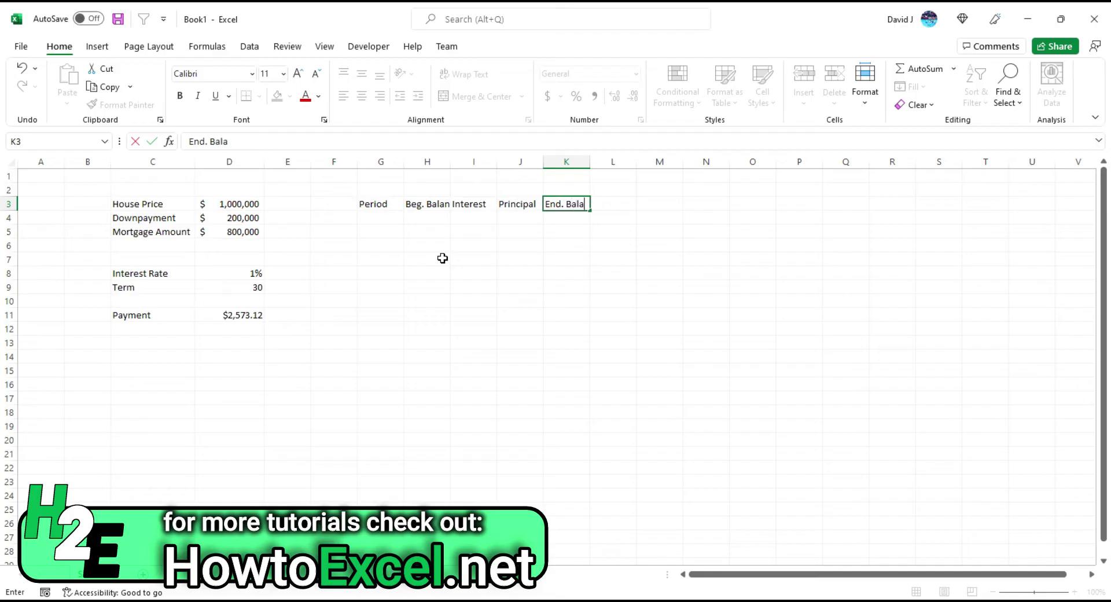
key("Return")
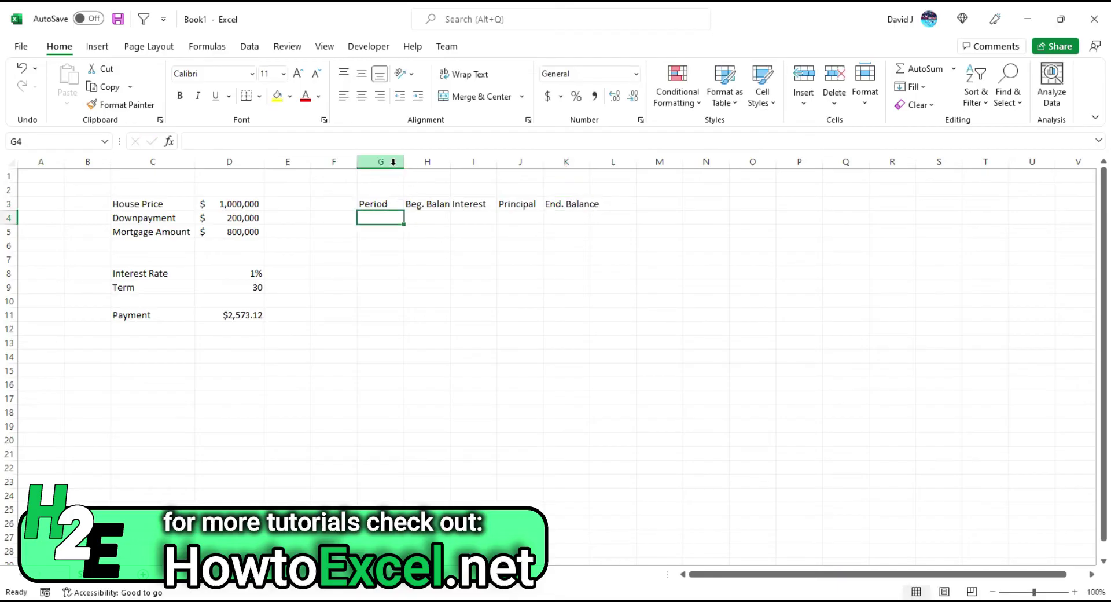
left_click_drag(381, 162, 623, 174)
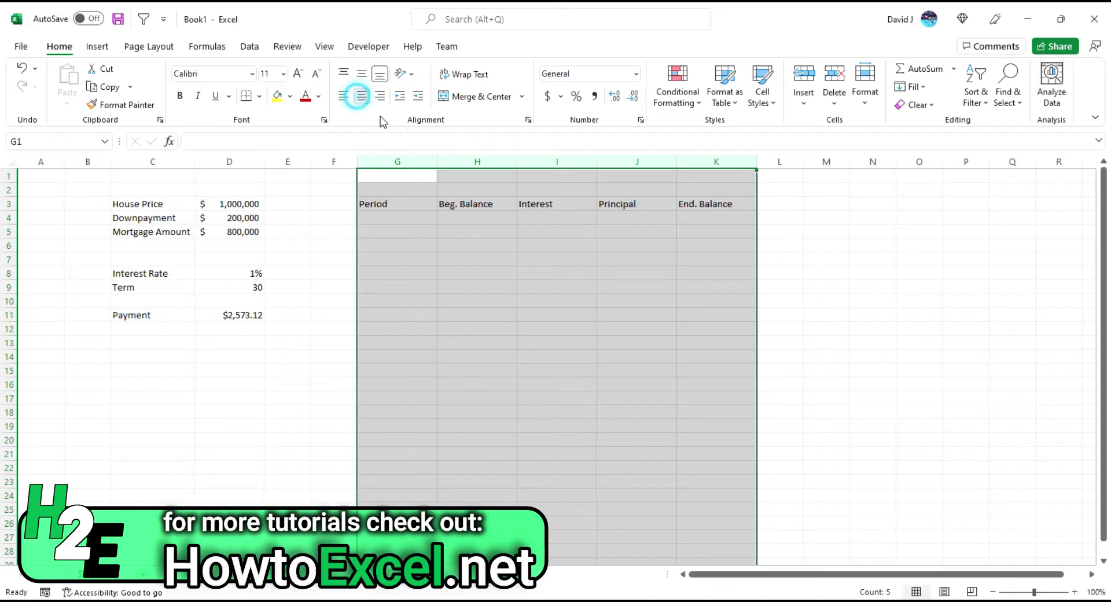
Center columns G–K and fill row 4 with Period 1, =D5 and =H4*D8/12
left_click(362, 96)
left_click(403, 220)
type("1")
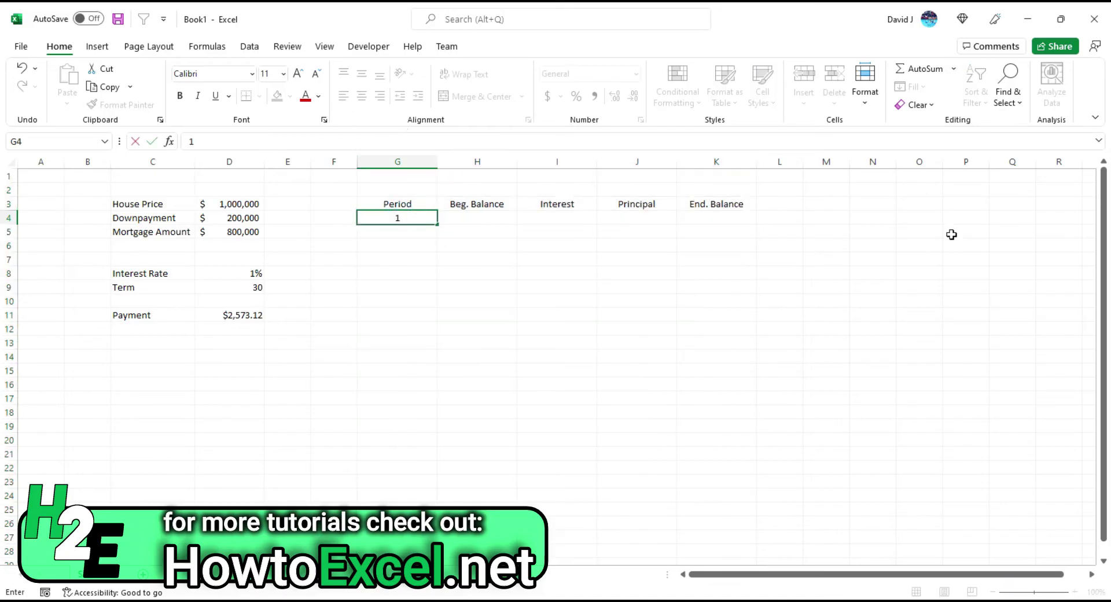
key("Tab")
type("=")
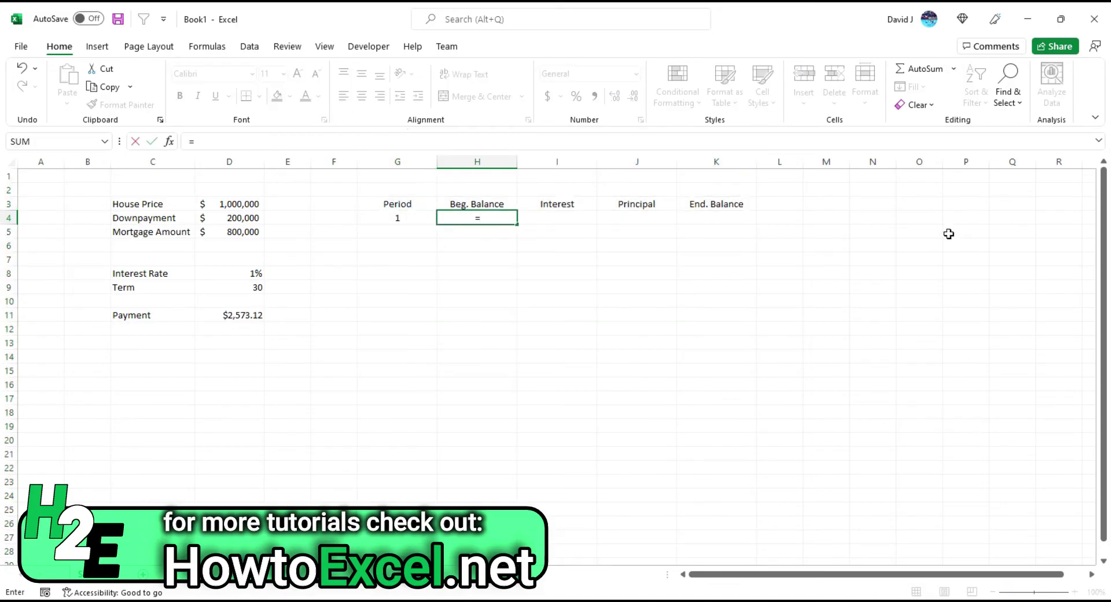
left_click(227, 231)
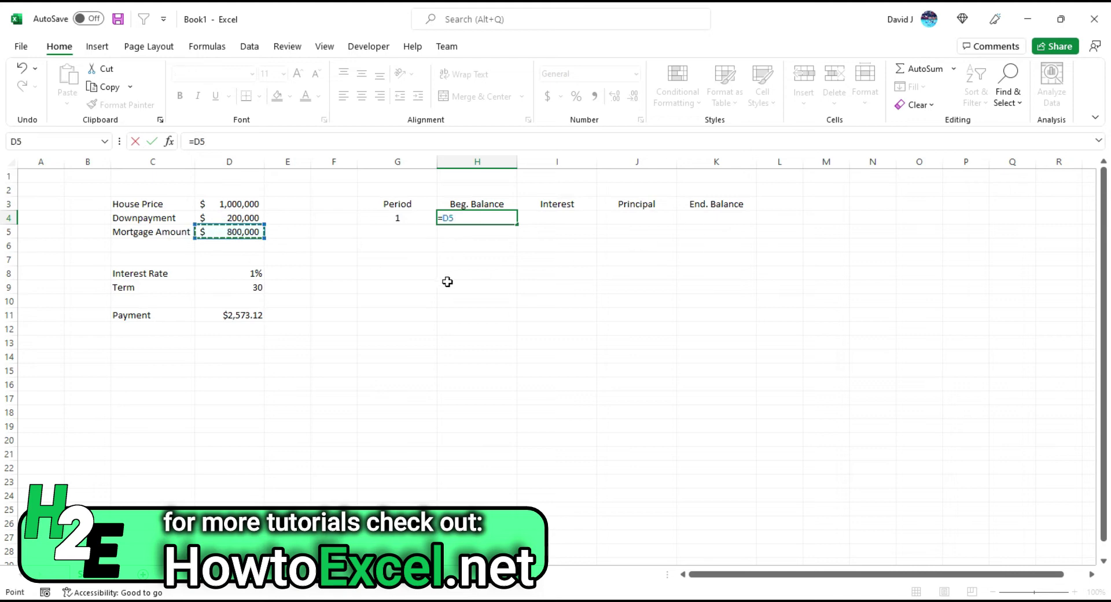
key("Tab")
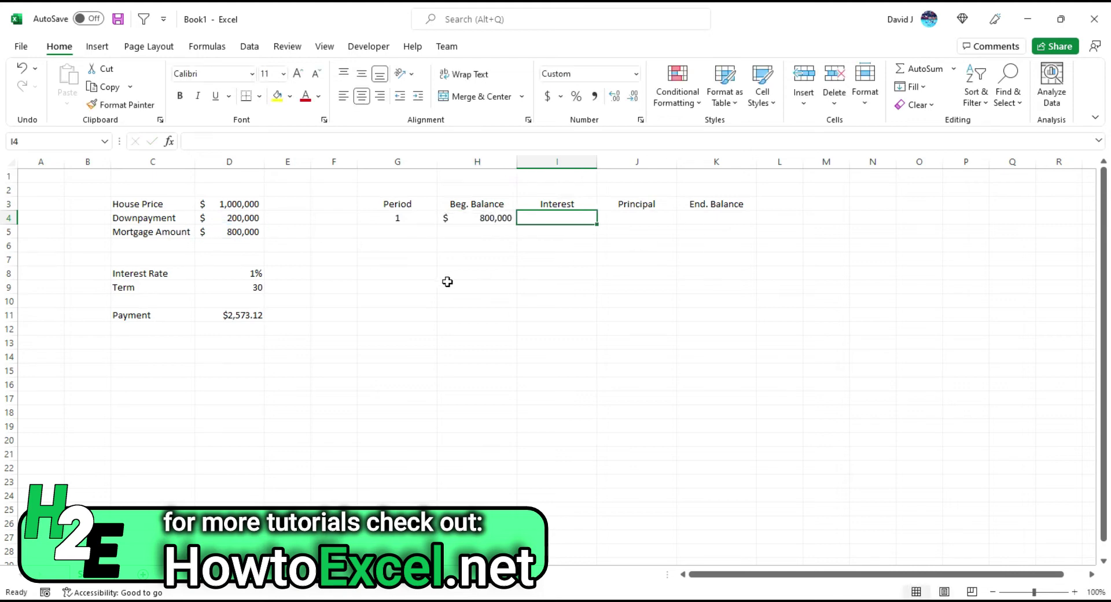
type("=H4*")
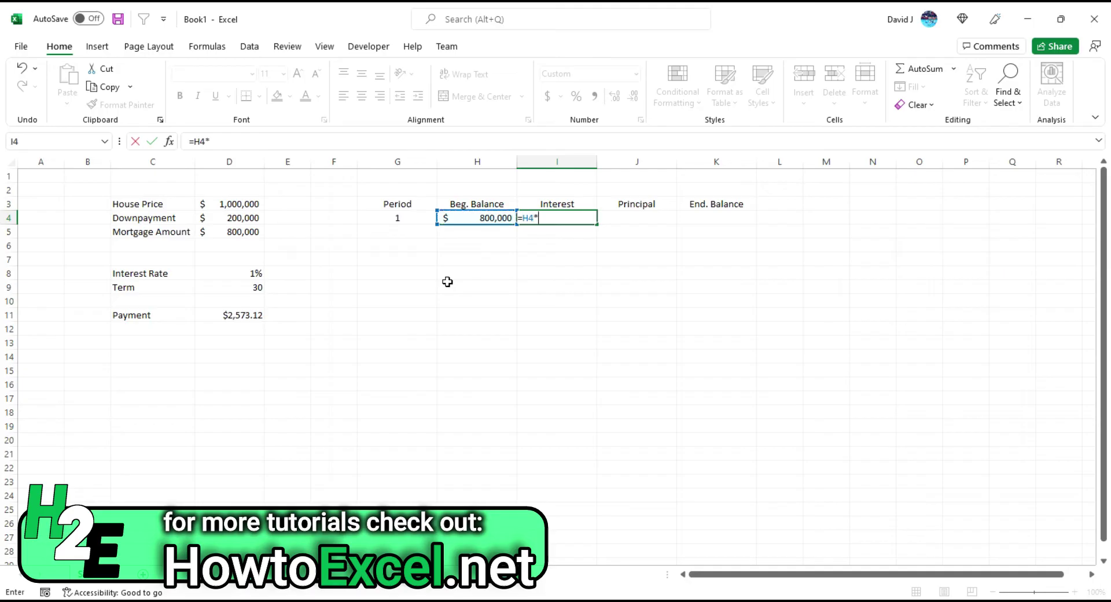
left_click(255, 273)
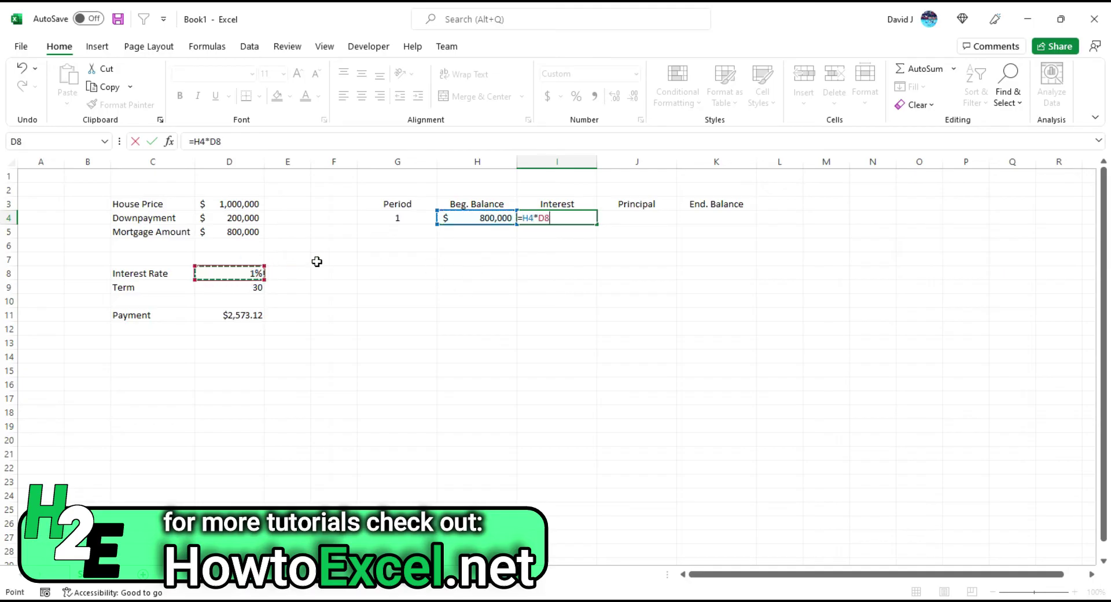
type("/12")
key("Tab")
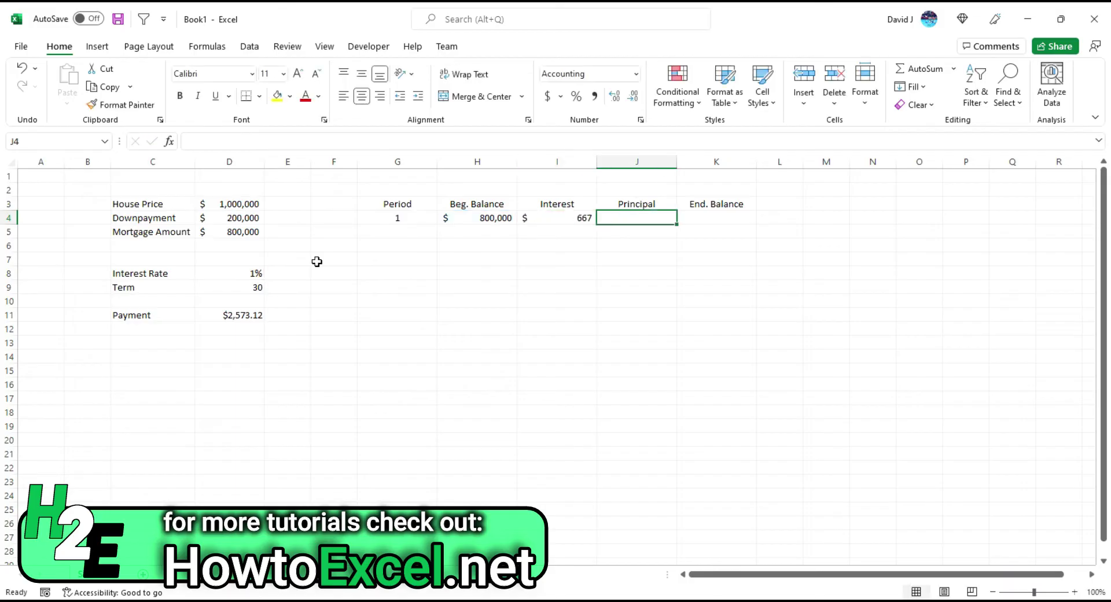
Set principal J4 to =$D$11 and ending balance K4 to =H4+I4-J4
type("=")
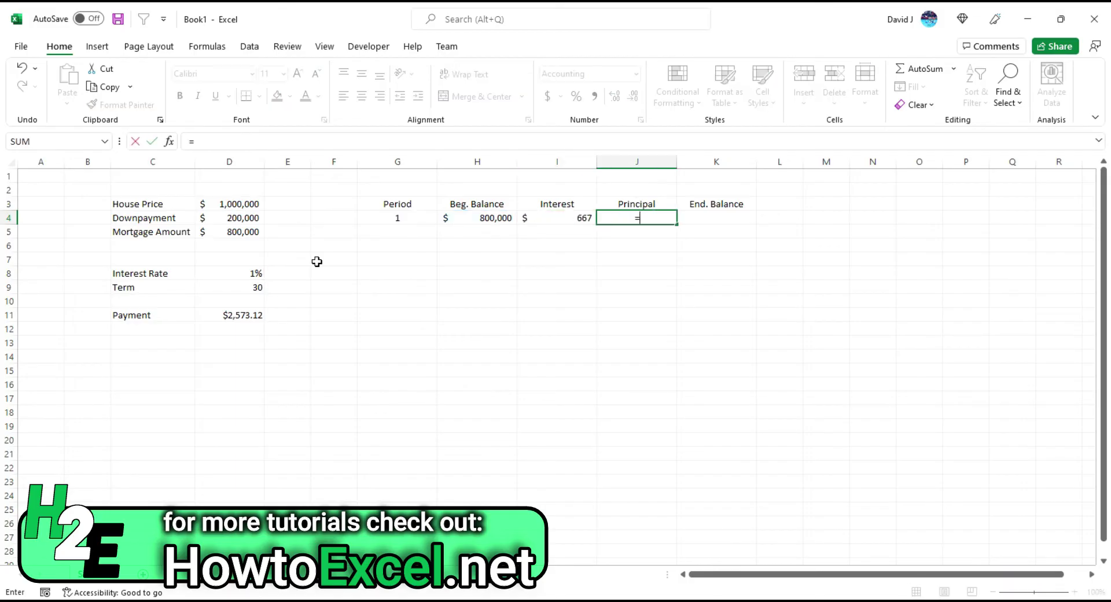
left_click(243, 313)
left_click(209, 140)
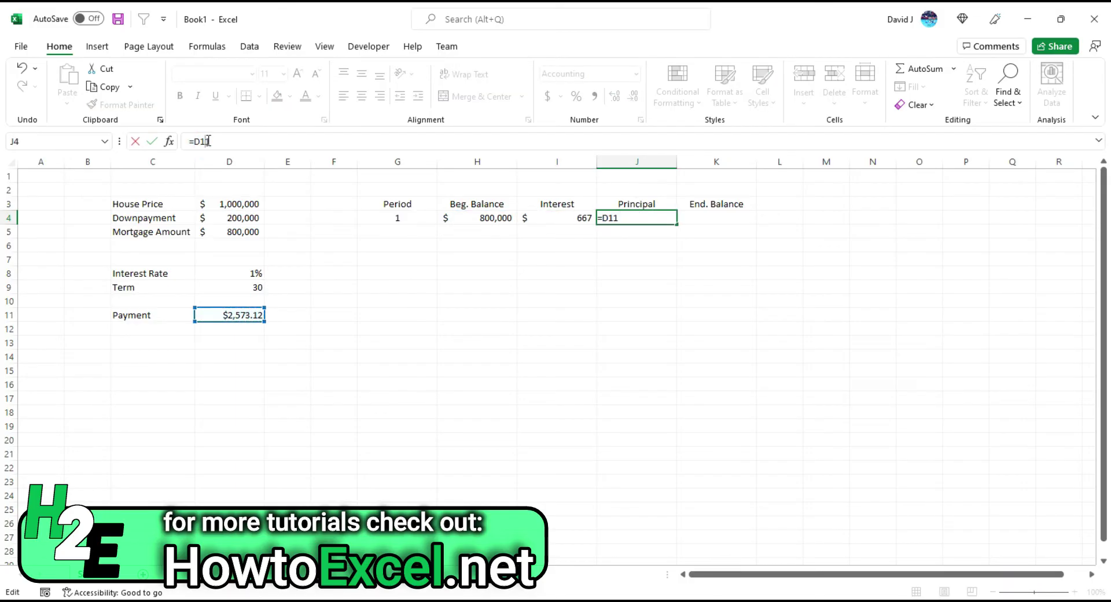
key("F4")
key("Tab")
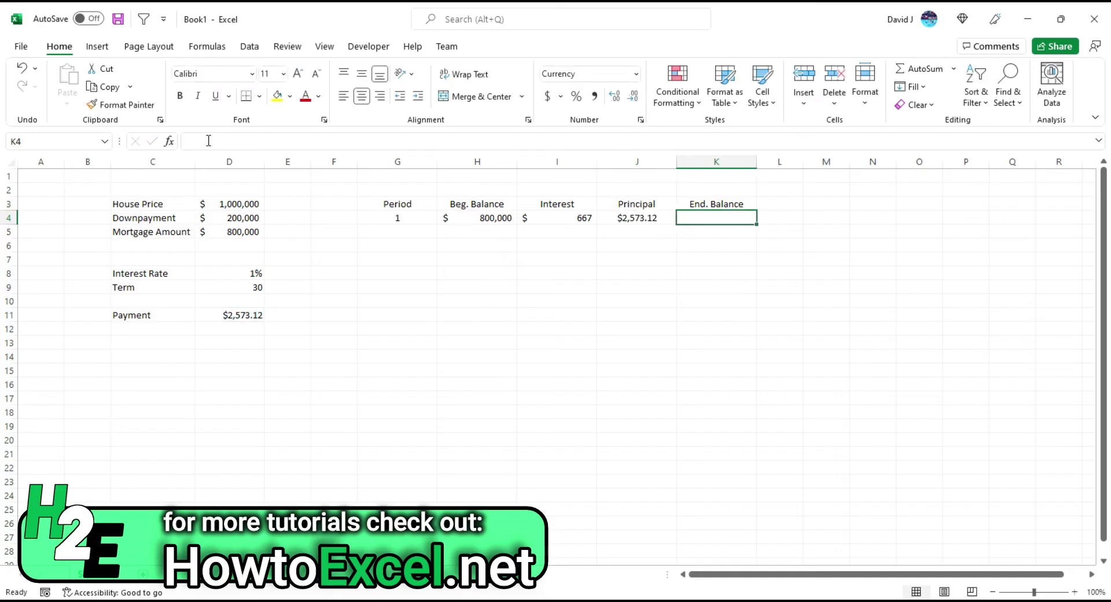
type("=")
key("Left")
key("Left")
key("Left")
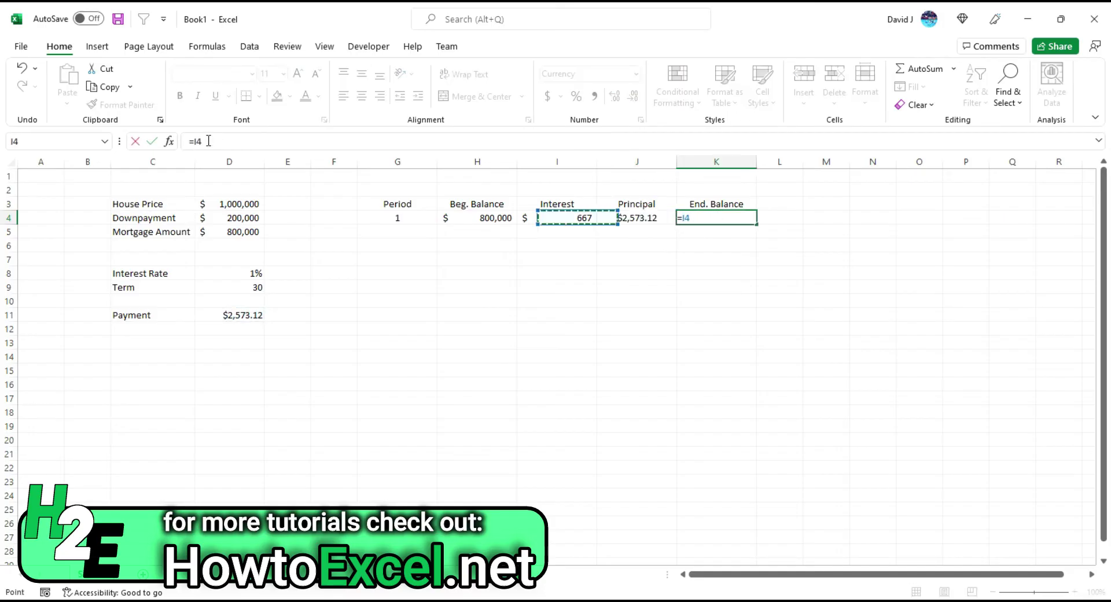
type("+")
key("Left")
key("Left")
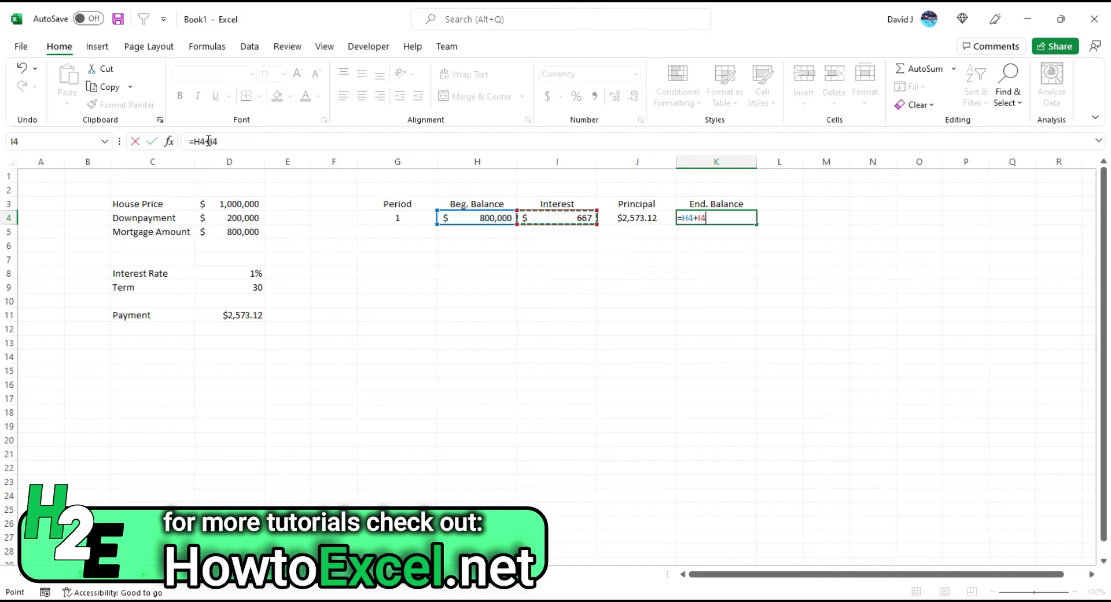
type("-")
key("Left")
key("Return")
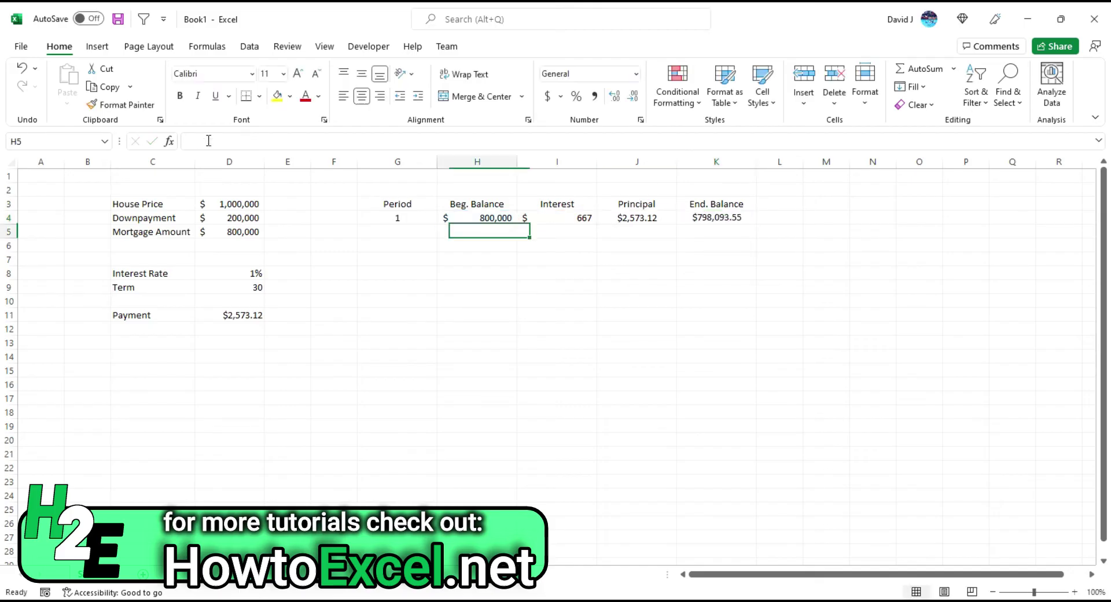
key("Up")
Change I4 to =H4*$D$8/12 so the rate reference is absolute
key("Right")
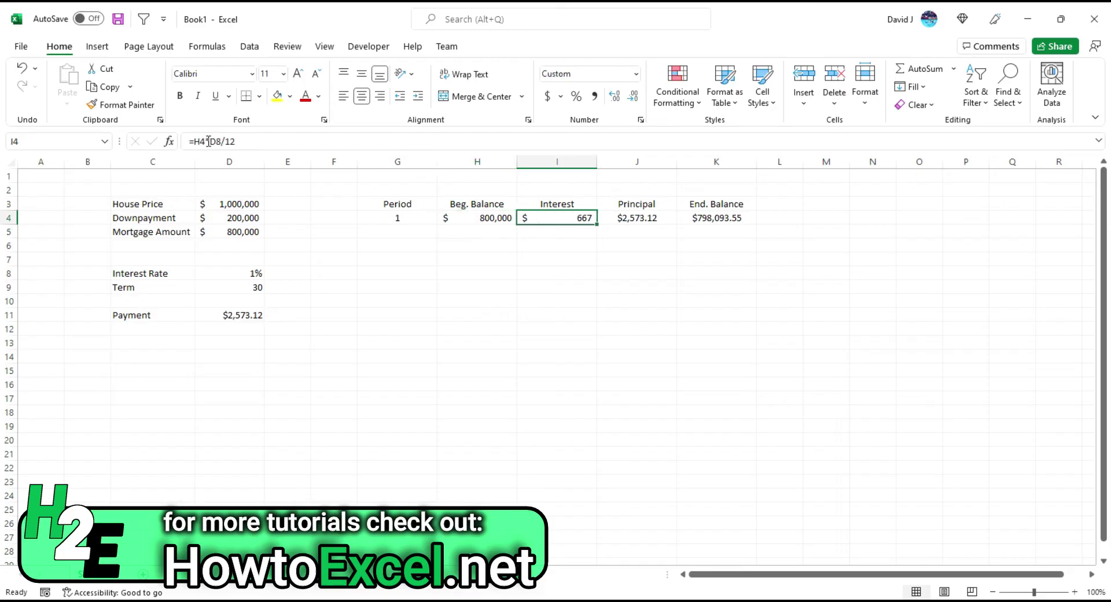
left_click(203, 141)
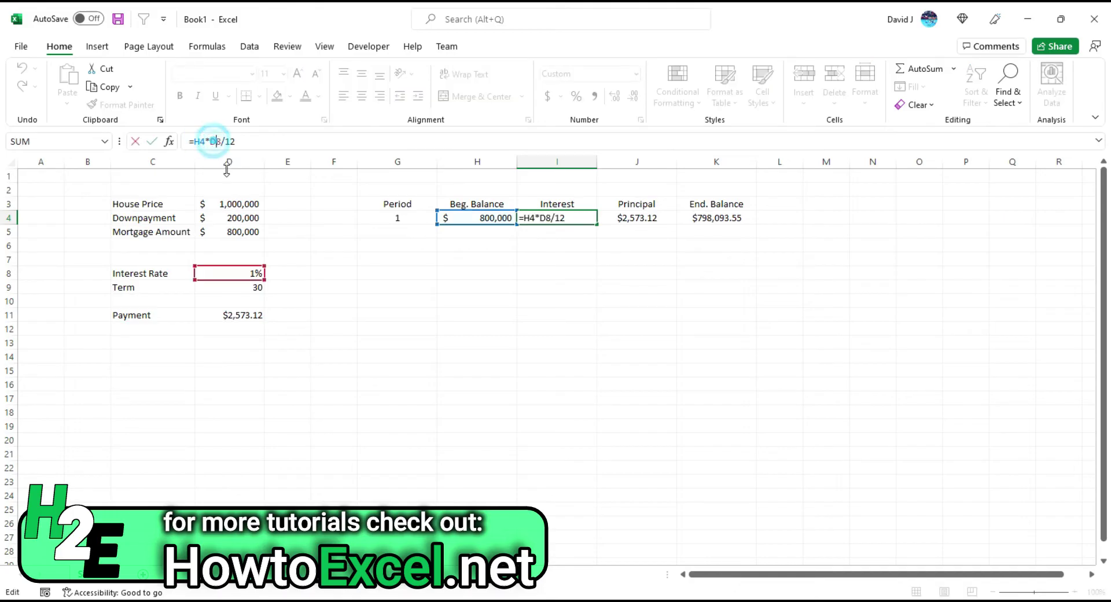
key("F4")
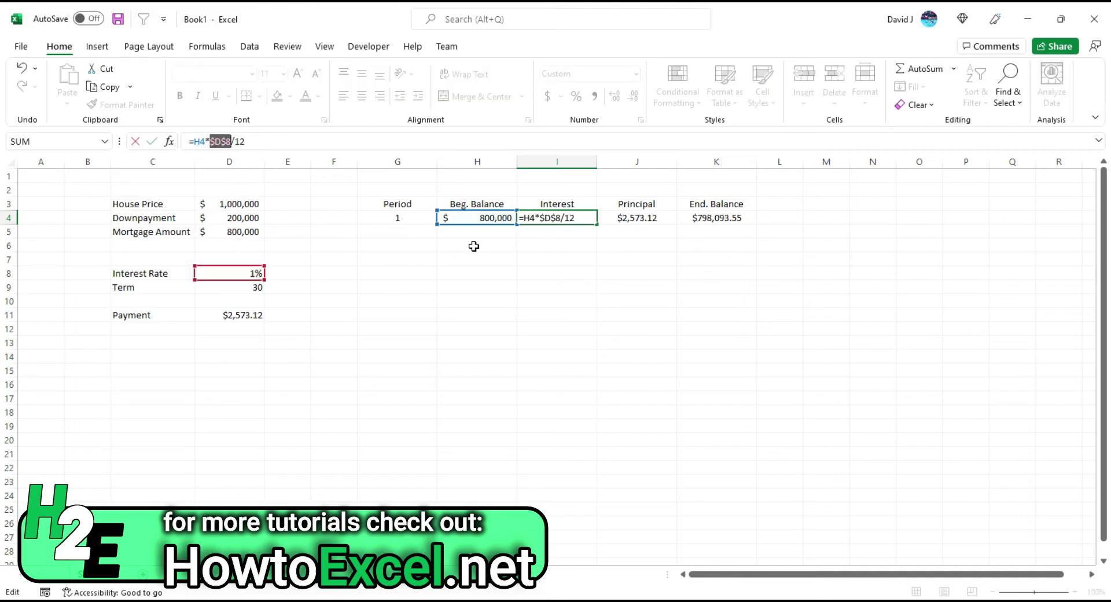
key("ctrl+Return")
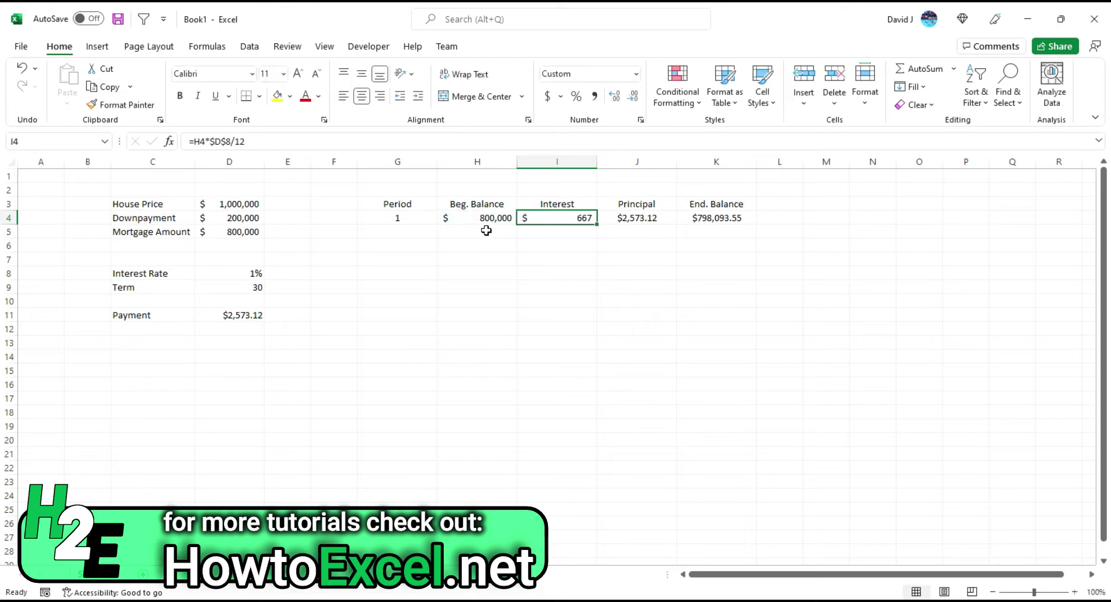
key("Right")
key("Right")
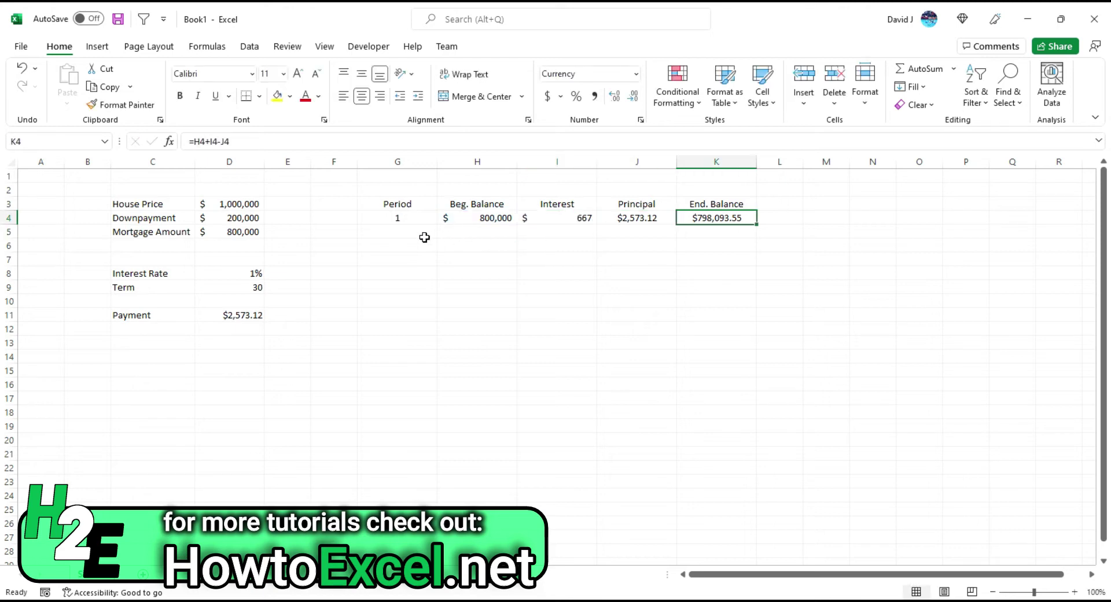
left_click(411, 231)
Enter Period 2 with beginning balance =K4 in H5, matching H4's currency format
type("2")
key("Tab")
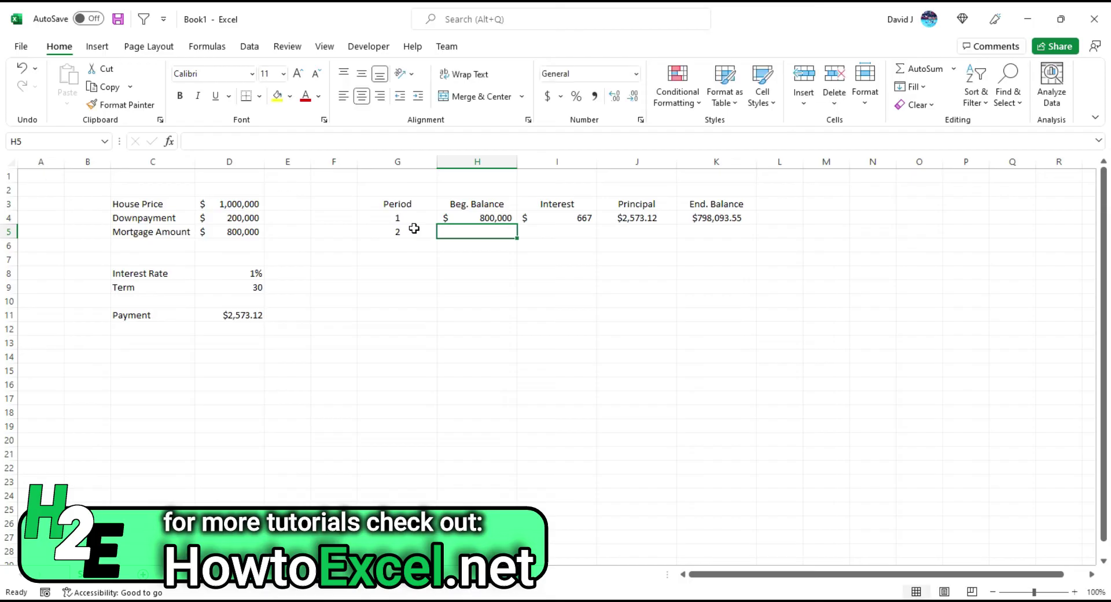
type("=")
key("Up")
key("Right")
key("Right")
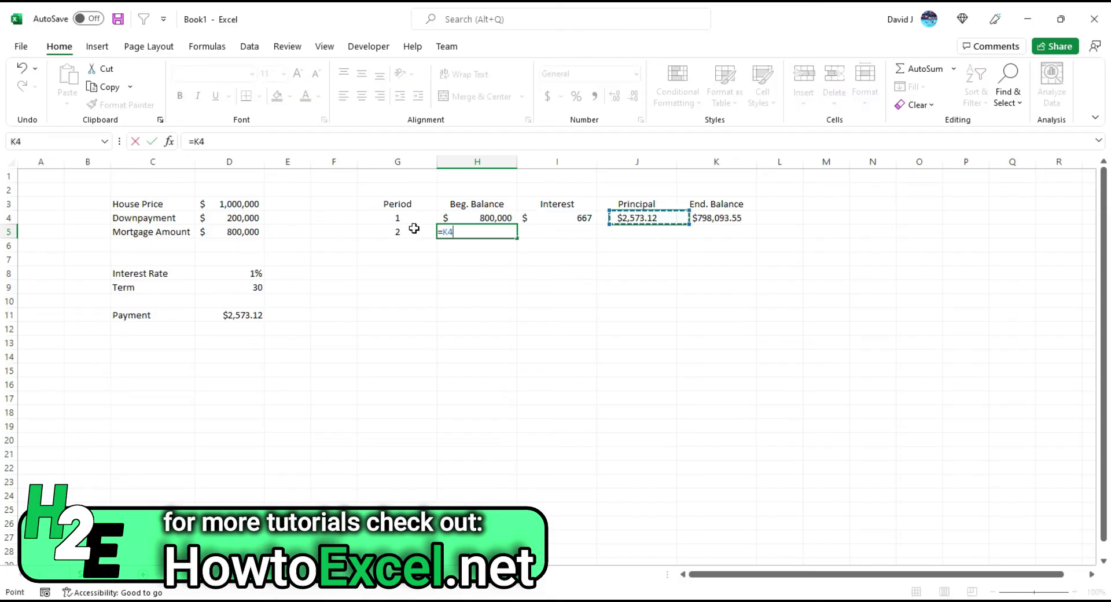
key("Right")
key("Return")
key("Right")
key("Up")
key("Up")
left_click(112, 105)
key("Down")
key("Return")
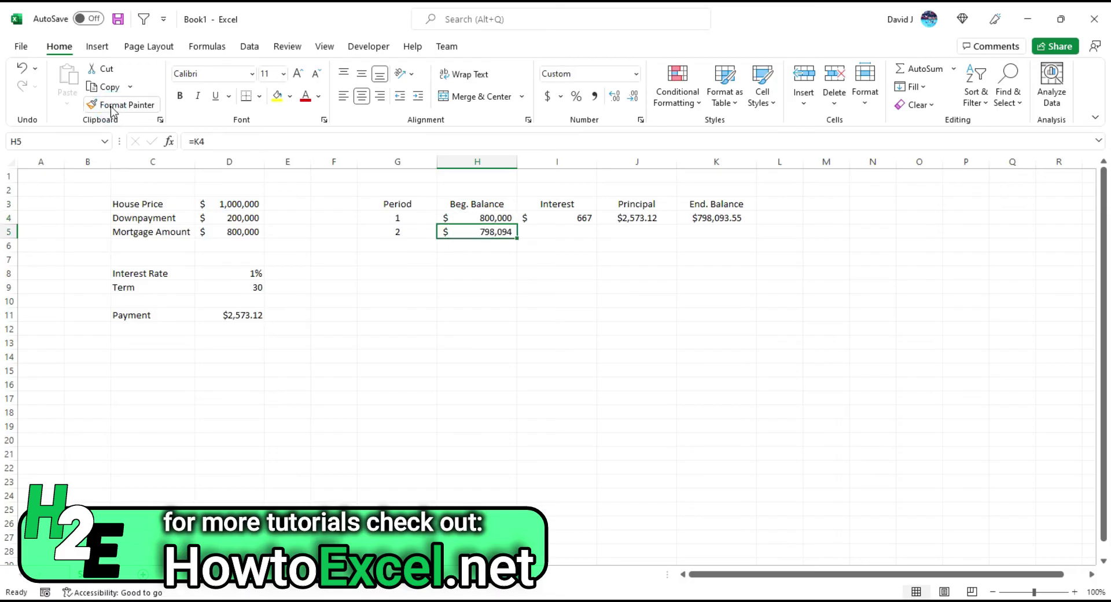
Copy the interest, principal and ending balance formulas into row 5 and fill through Period 14
key("Right")
key("ctrl+d")
key("Right")
key("ctrl+d")
key("Right")
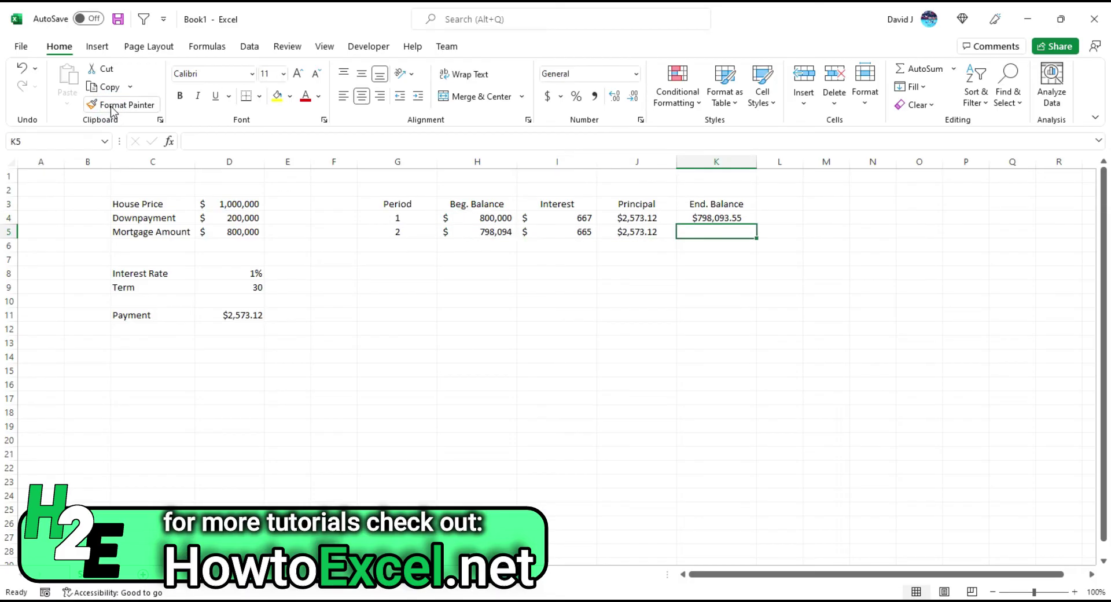
key("ctrl+d")
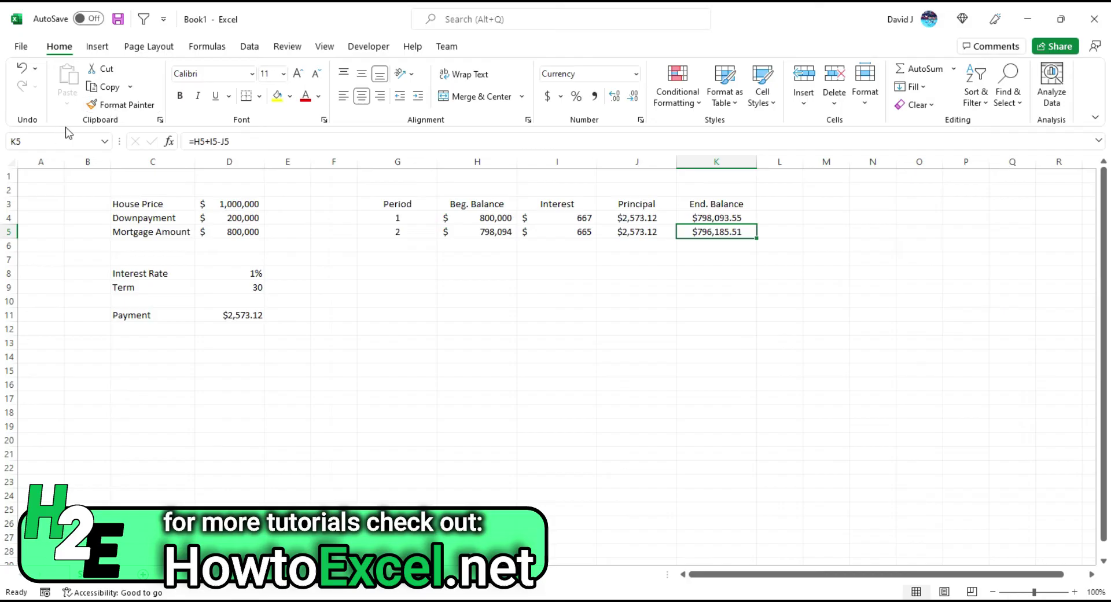
left_click(416, 233)
left_click_drag(429, 232, 724, 405)
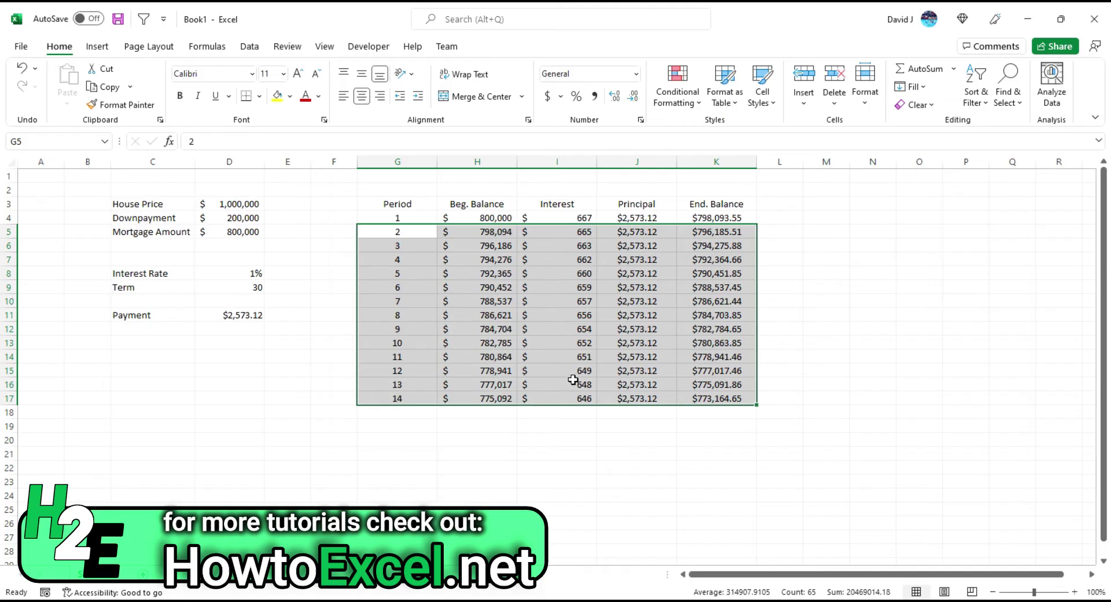
Fill the schedule down to Period 360 and clear the surplus rows below it
scroll(573, 373, "down", 2)
left_click_drag(756, 322, 717, 366)
left_click(728, 352)
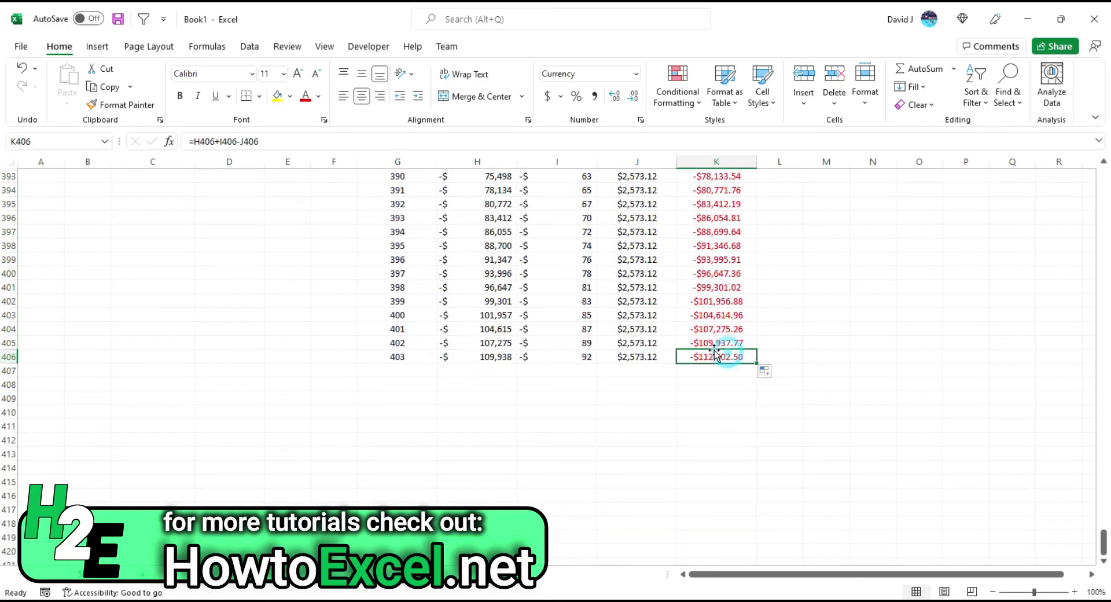
scroll(438, 290, "up", 10)
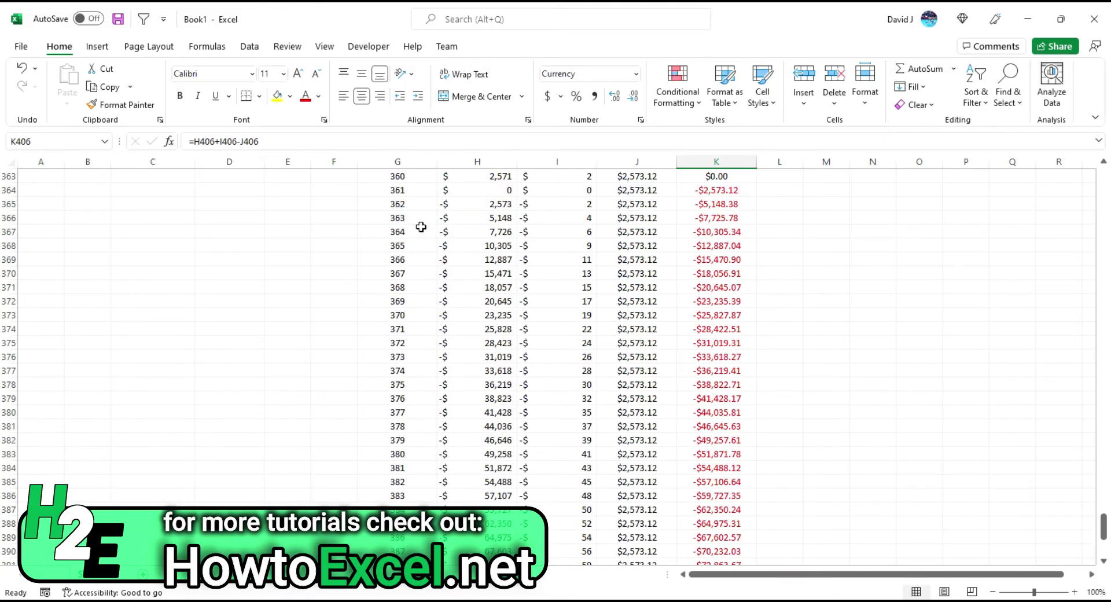
left_click(399, 191, "shift")
key("Delete")
scroll(498, 237, "down", 8)
scroll(580, 308, "up", 13)
Check the $0.00 final balance and the Period 234 interest formula, then return to the table top
left_click(717, 356)
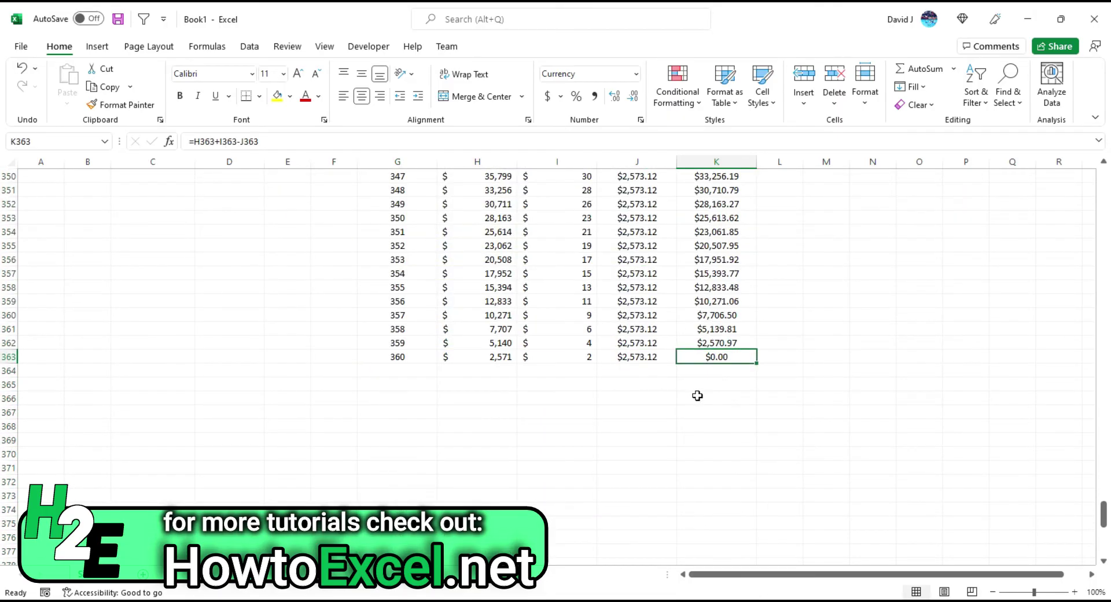
key("Left")
key("Left")
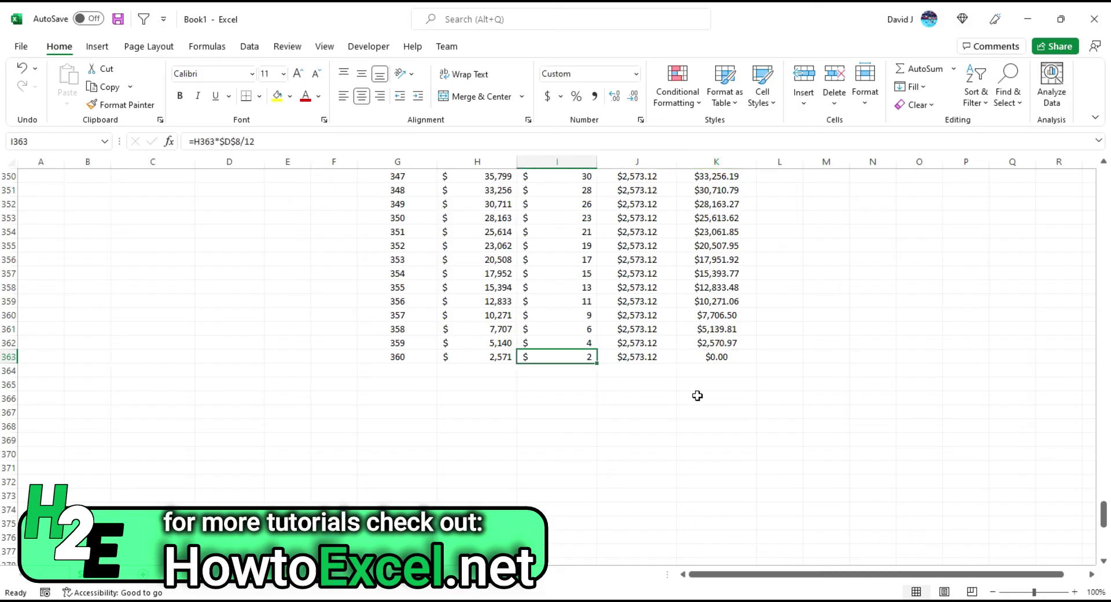
scroll(529, 237, "up", 18)
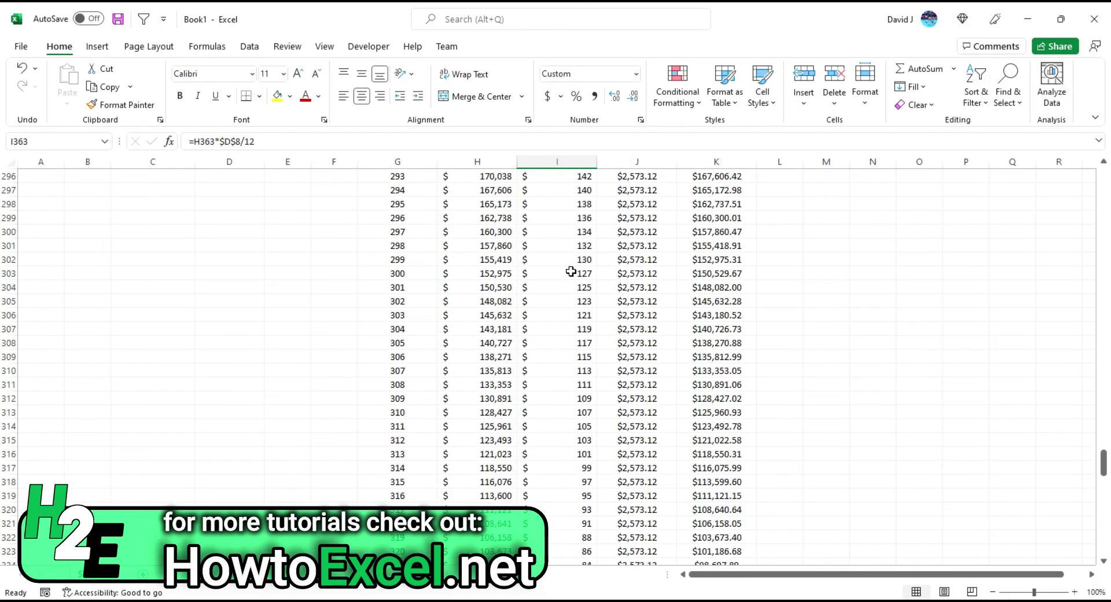
scroll(571, 272, "up", 20)
left_click(571, 272)
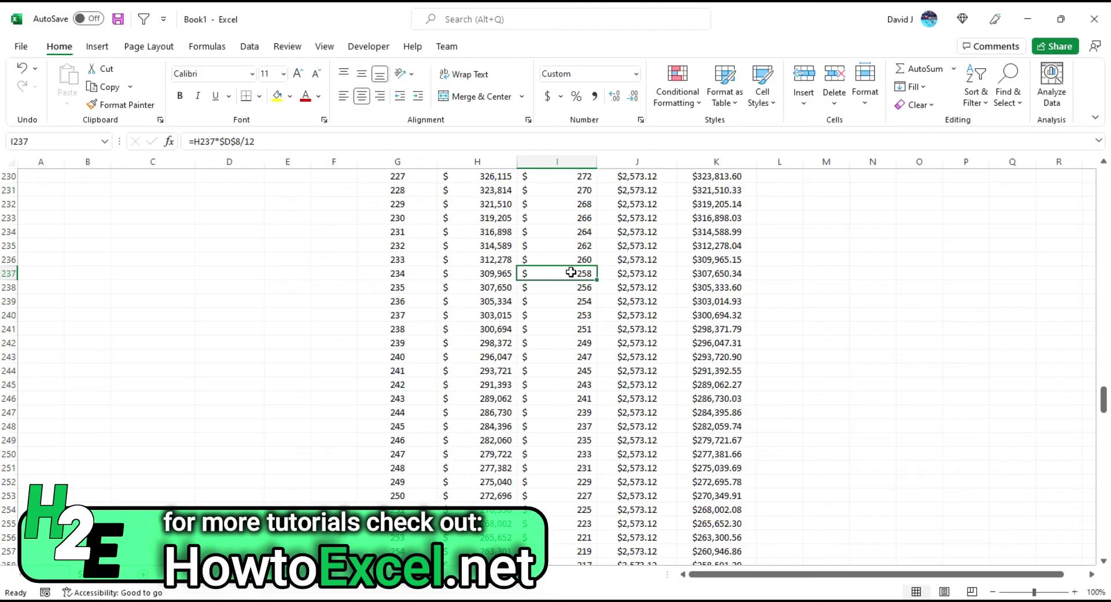
key("ctrl+Up")
key("Down")
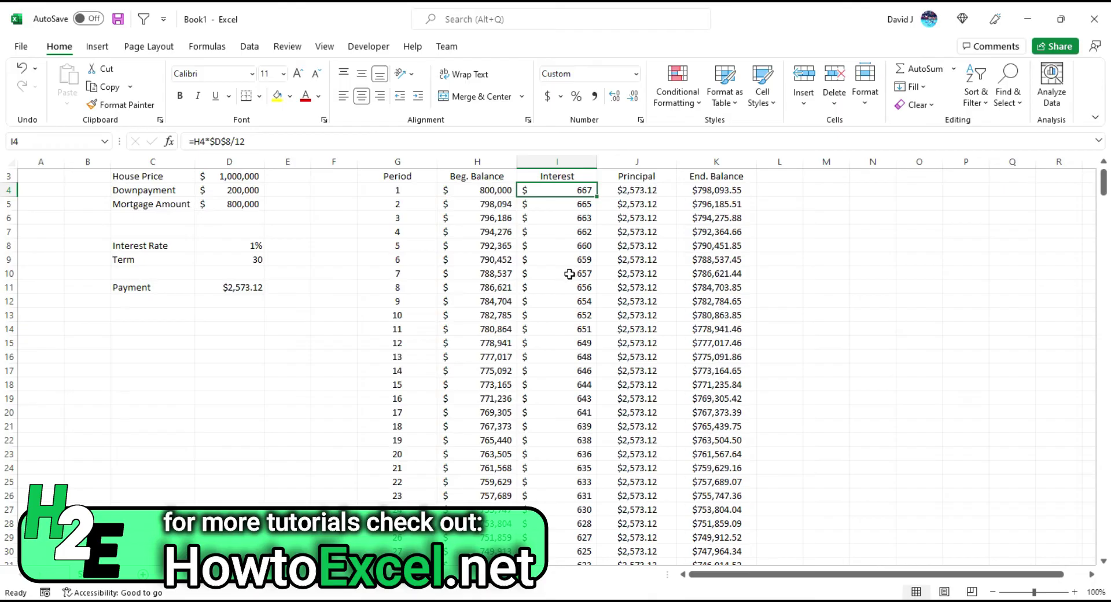
Apply accounting format with cents to the Interest and Principal columns
left_click(569, 159)
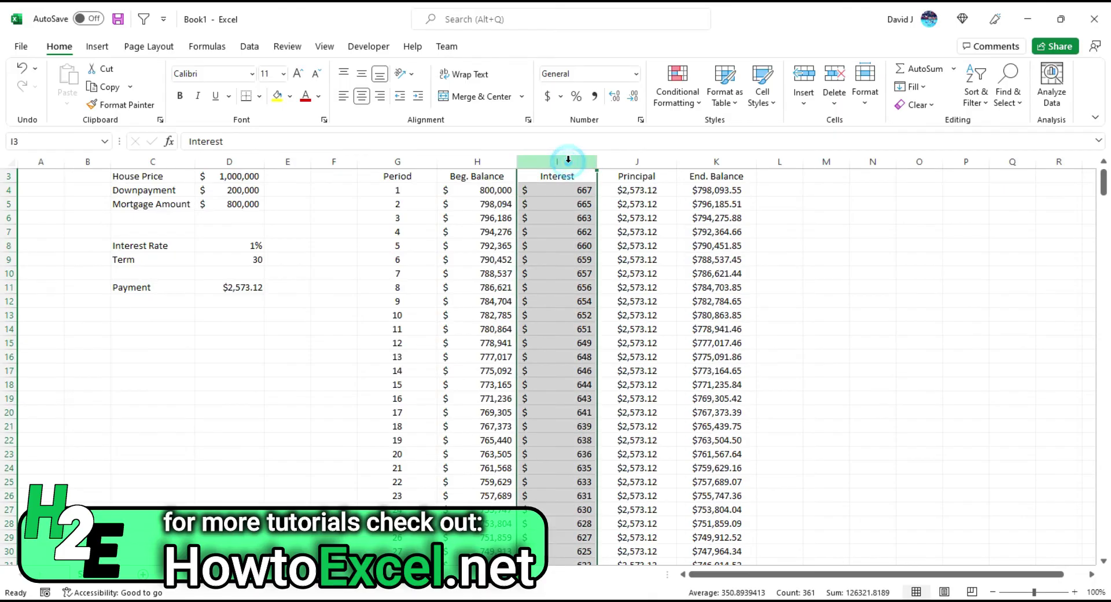
left_click(547, 96)
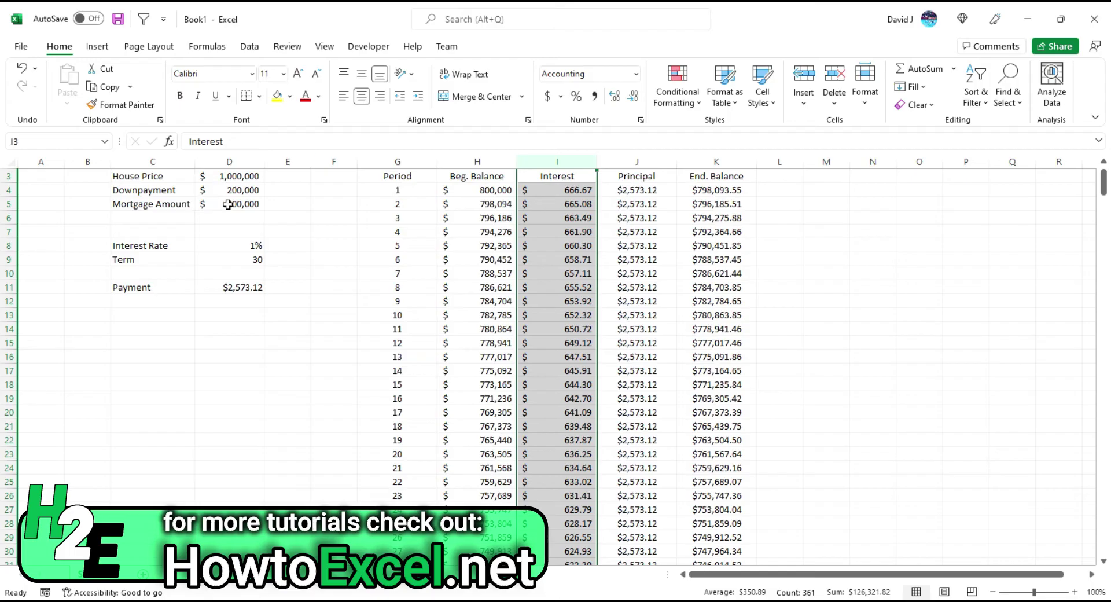
left_click(655, 158)
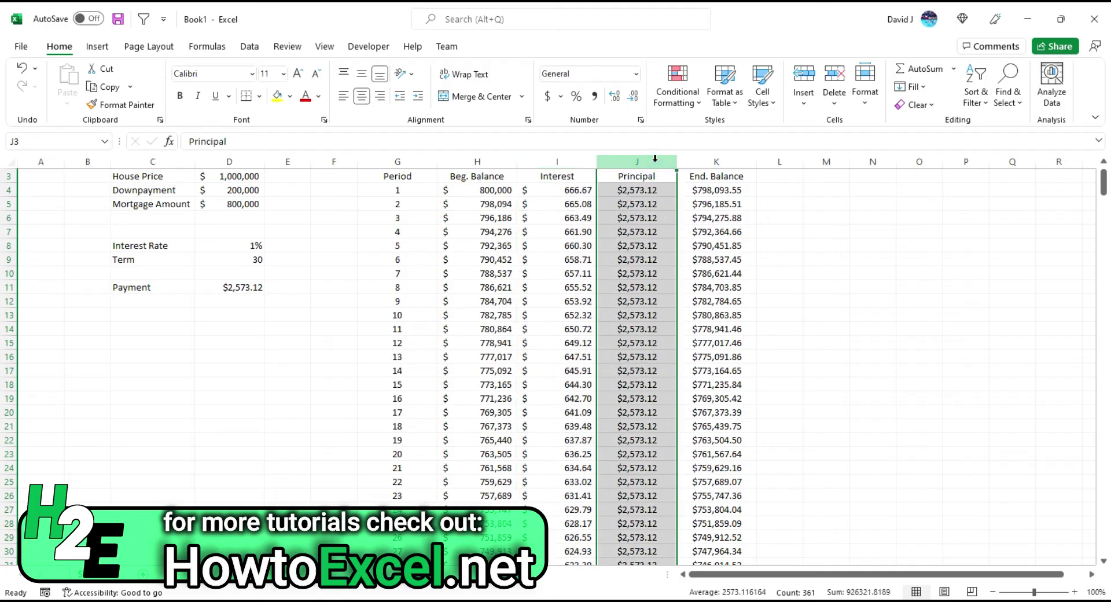
left_click(548, 96)
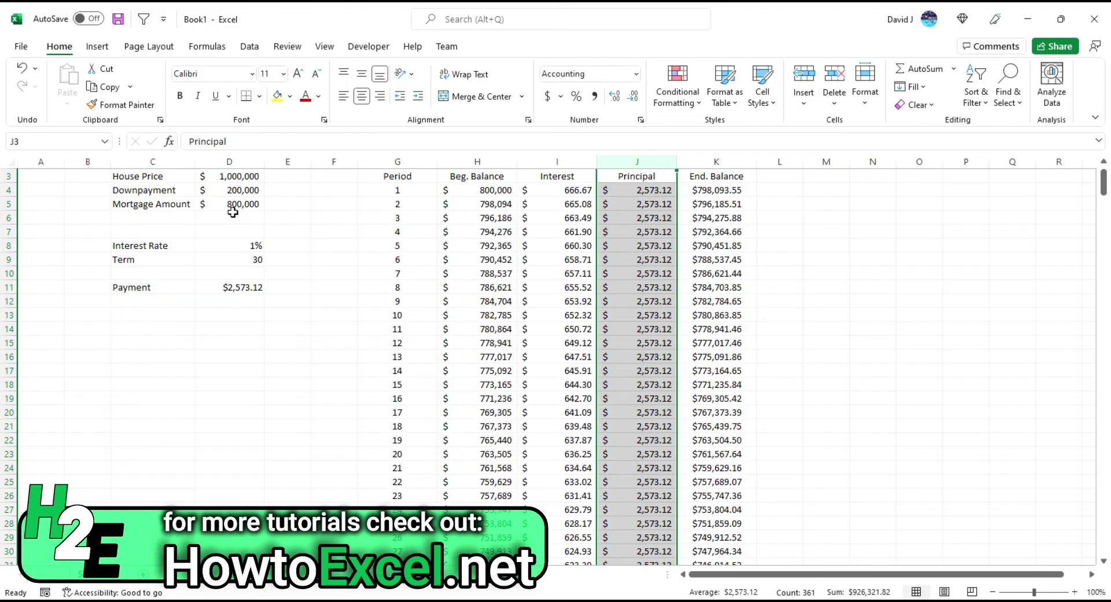
Select the Interest column to read its $126,321.82 sum at the 1% rate
left_click(565, 162)
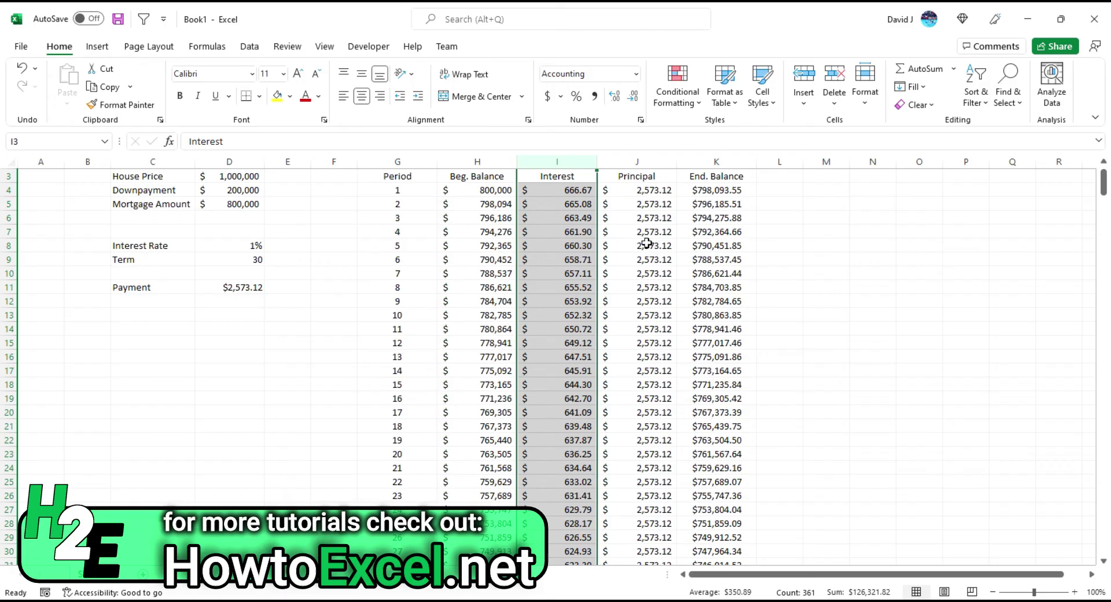
scroll(676, 242, "down", 5)
scroll(676, 242, "down", 15)
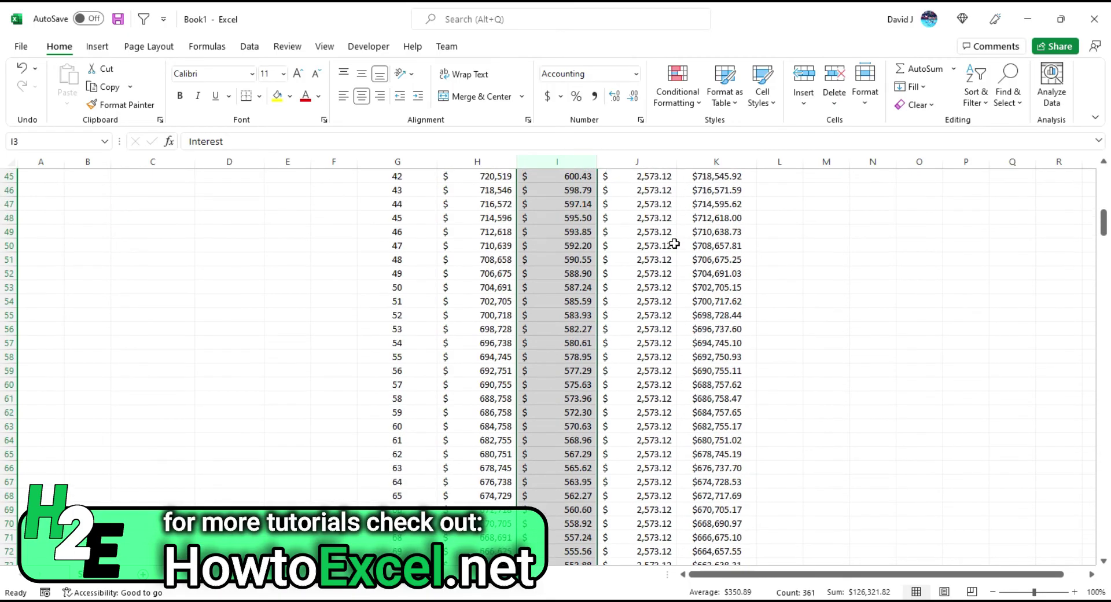
scroll(671, 247, "up", 20)
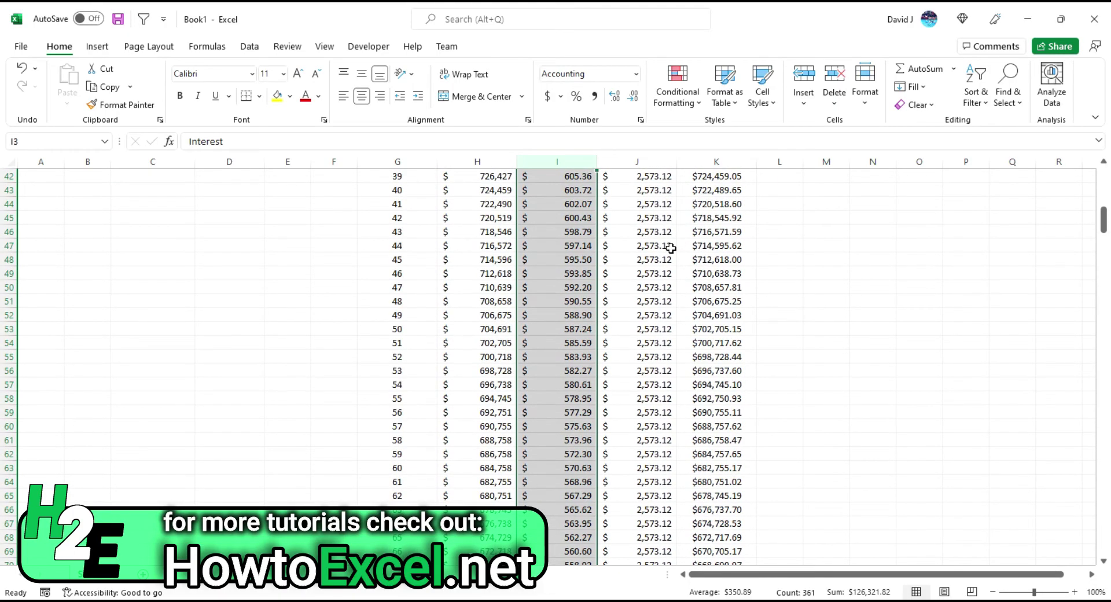
left_click(248, 266)
Change the rate in D8 to 2% and read the new $264,504.08 interest total
type("2")
key("Return")
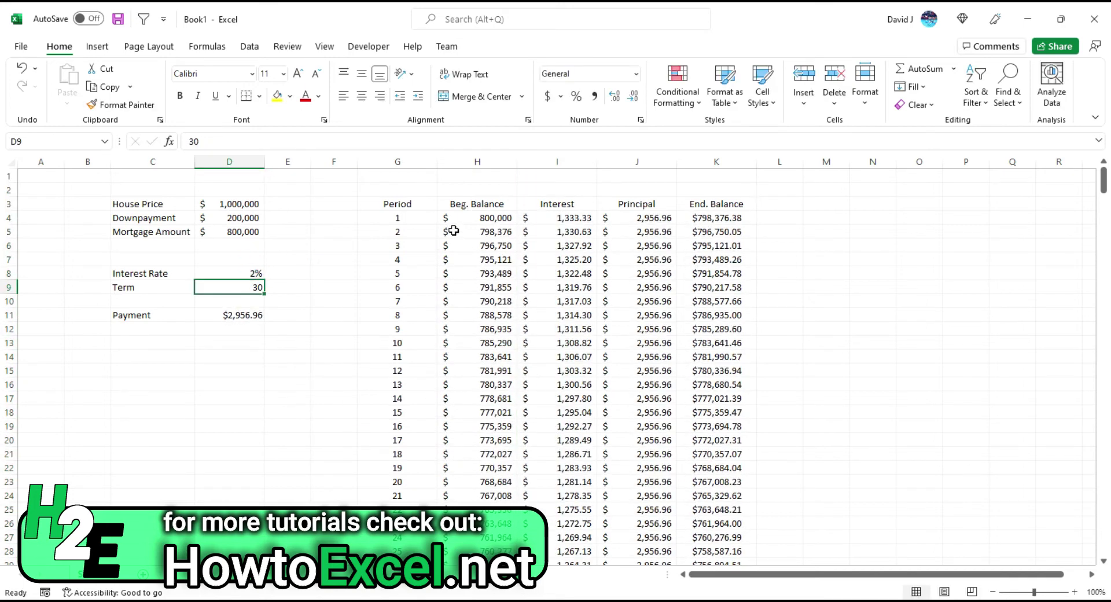
left_click(545, 155)
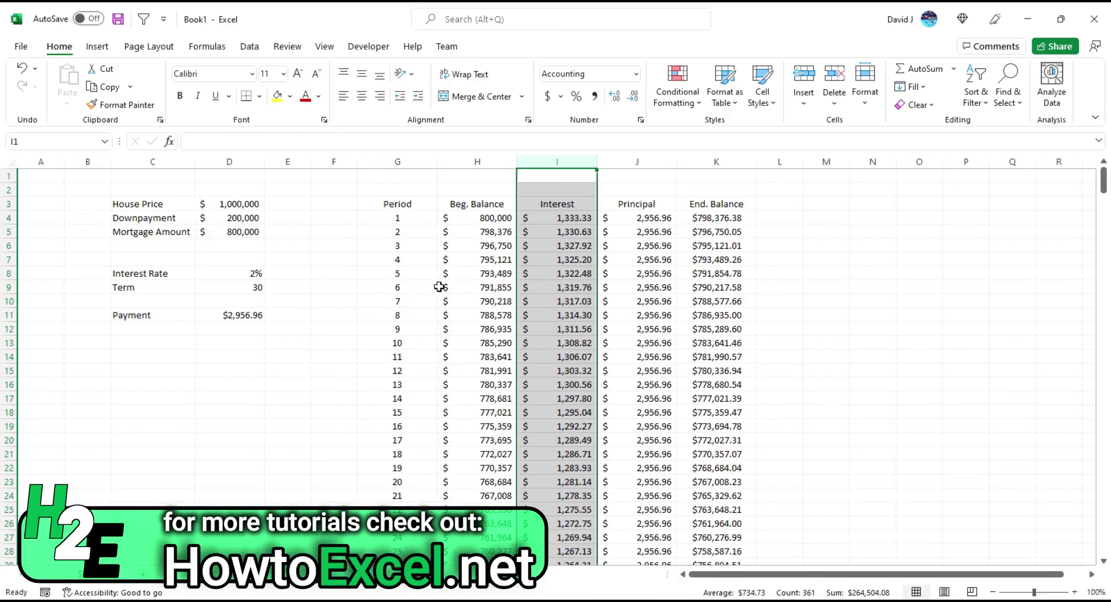
Label cell C14 'Future Value'
left_click(150, 357)
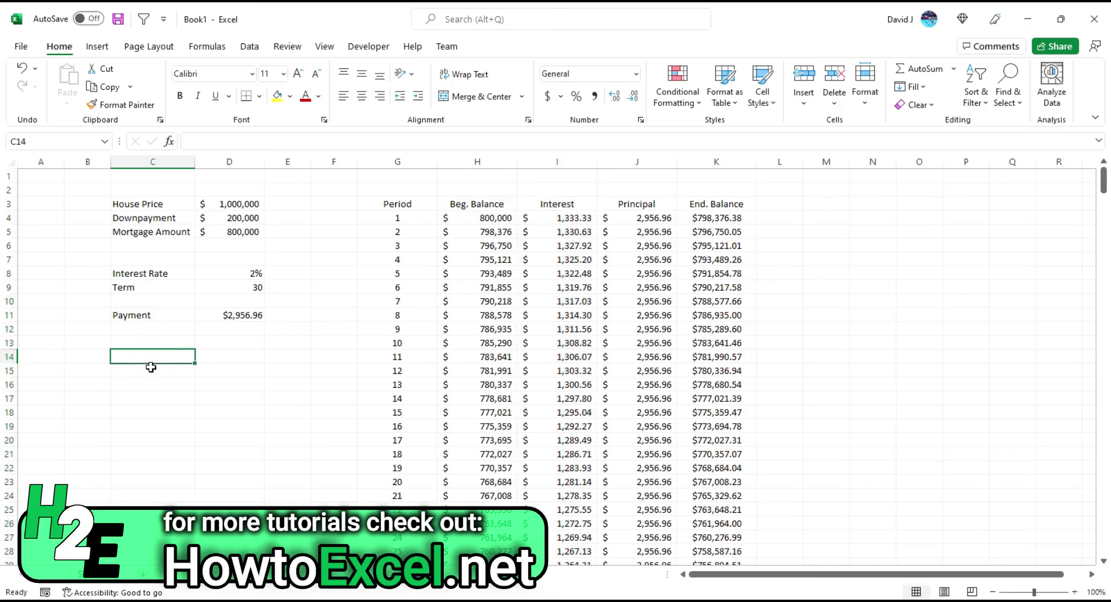
type("Future Value")
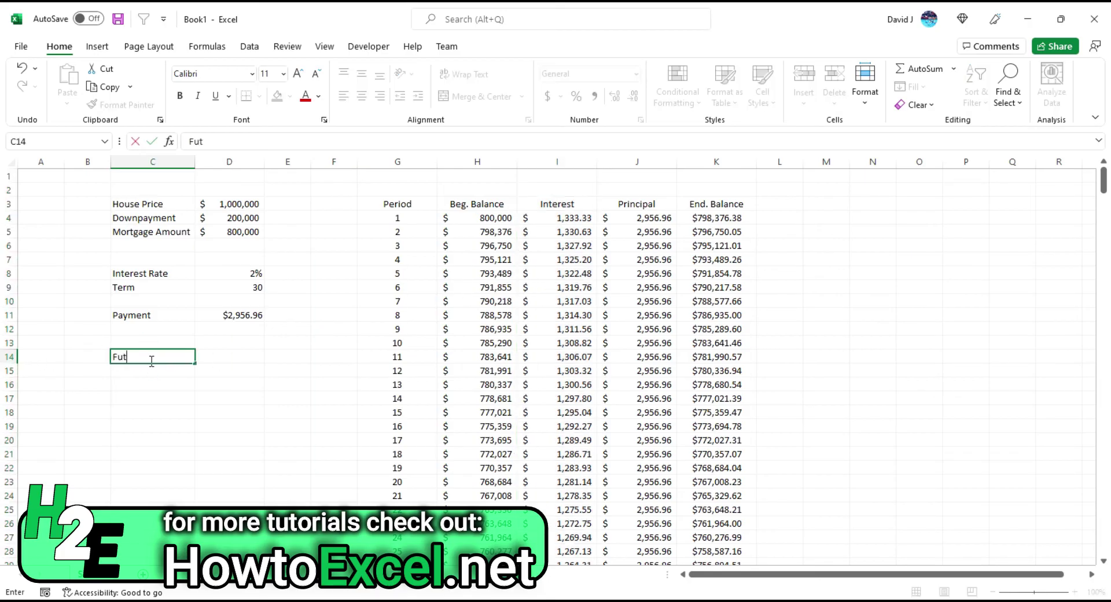
key("Tab")
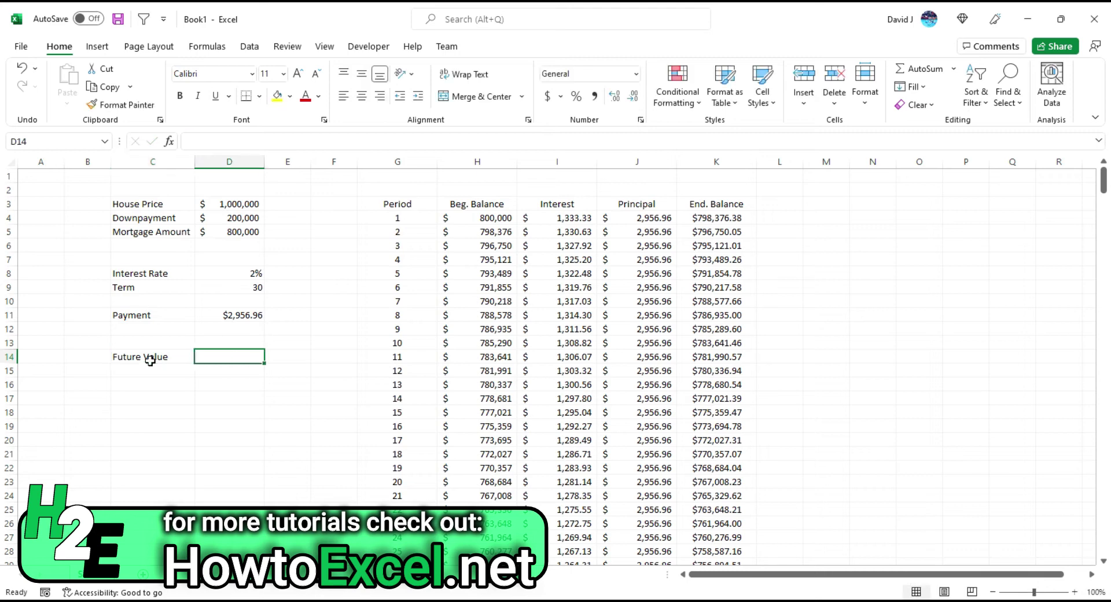
Enter =FV(D8/12,24,D11,-D5) in D14, giving $760,276.99
type("=fv")
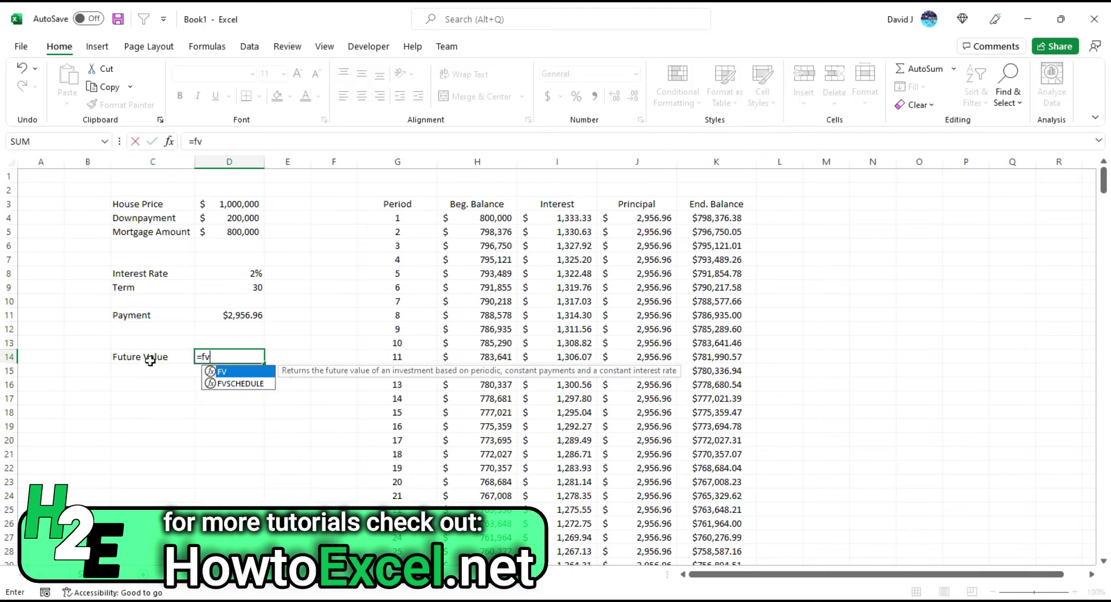
key("Tab")
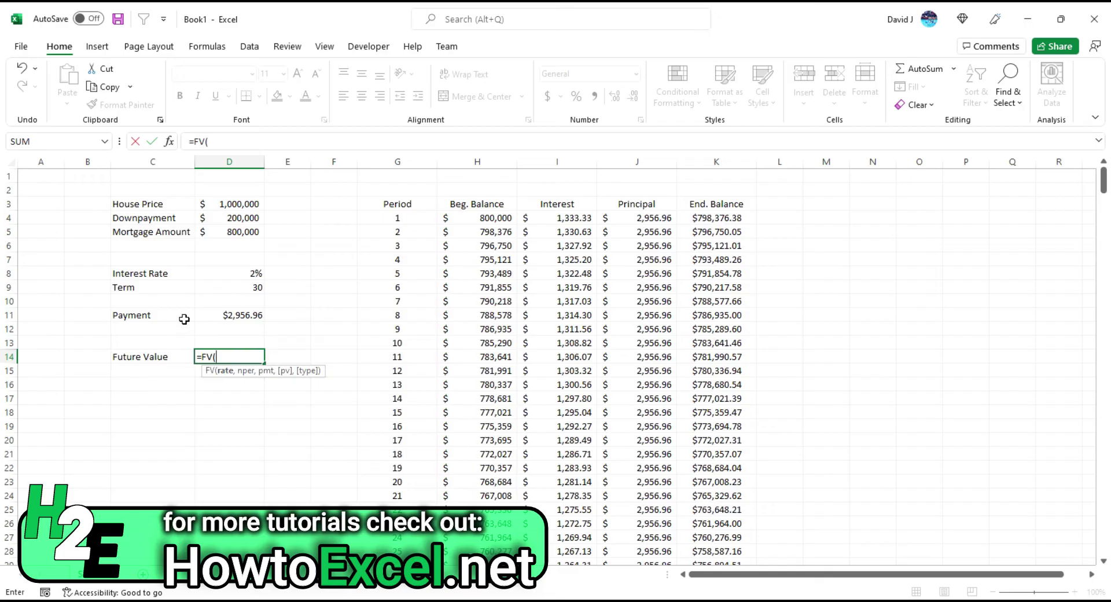
left_click(248, 270)
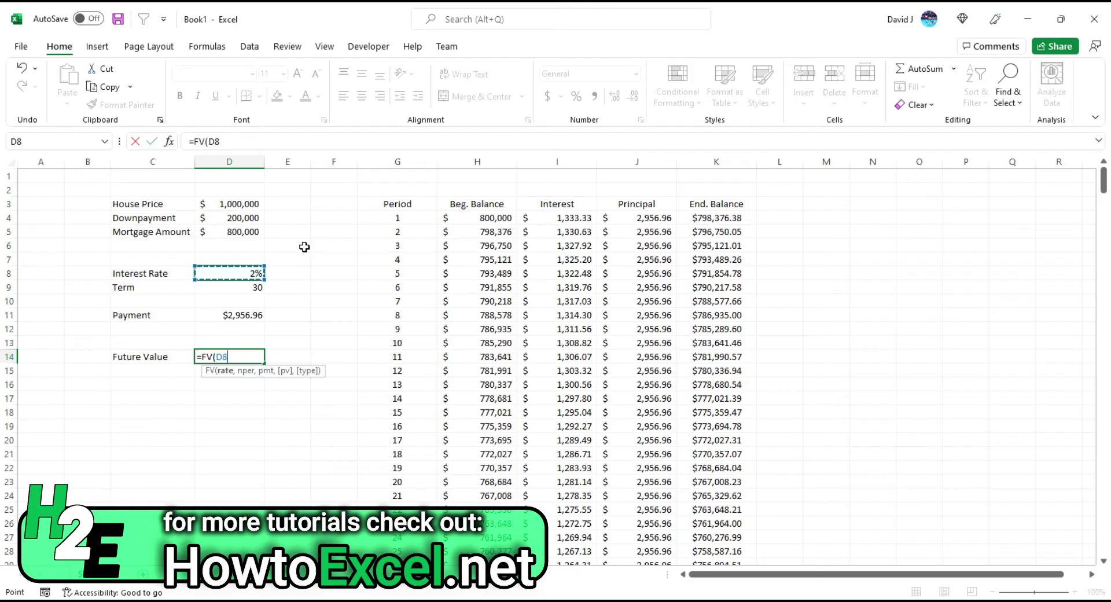
type("/12,")
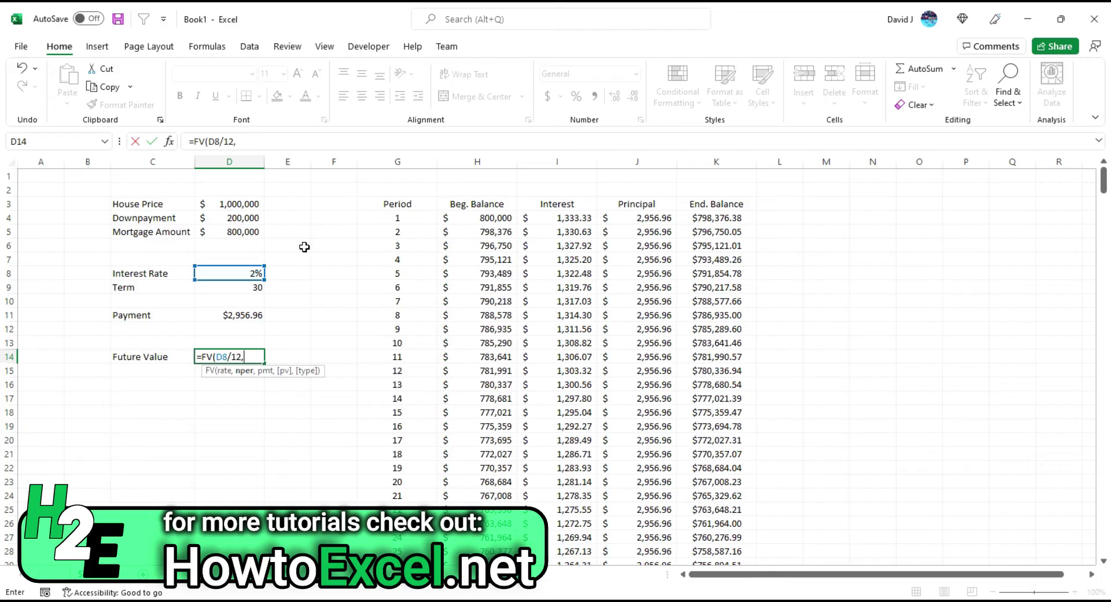
type("24")
type(",")
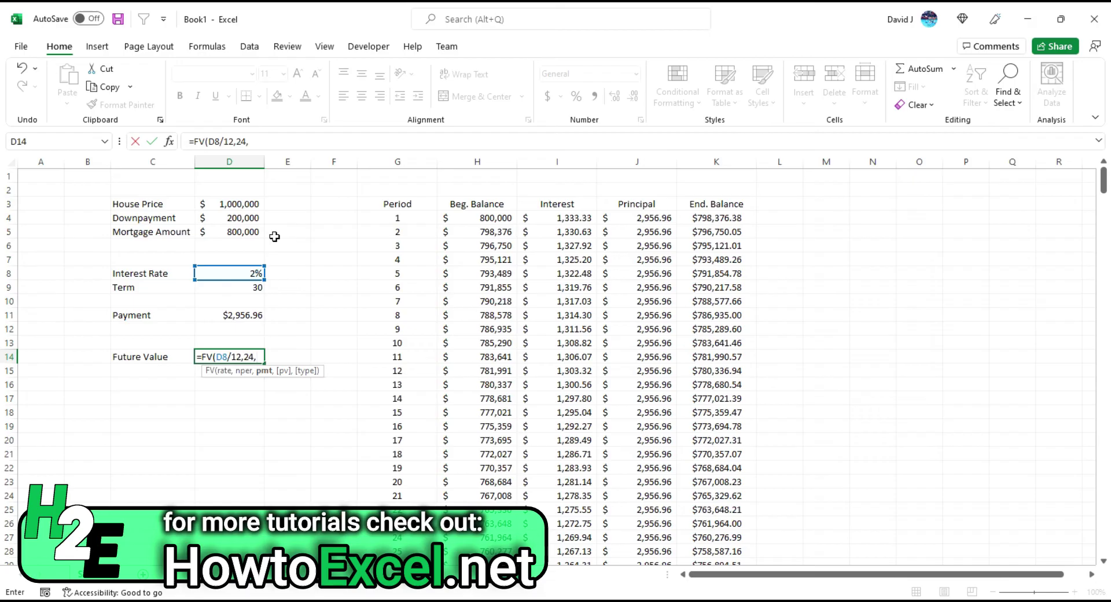
left_click(240, 314)
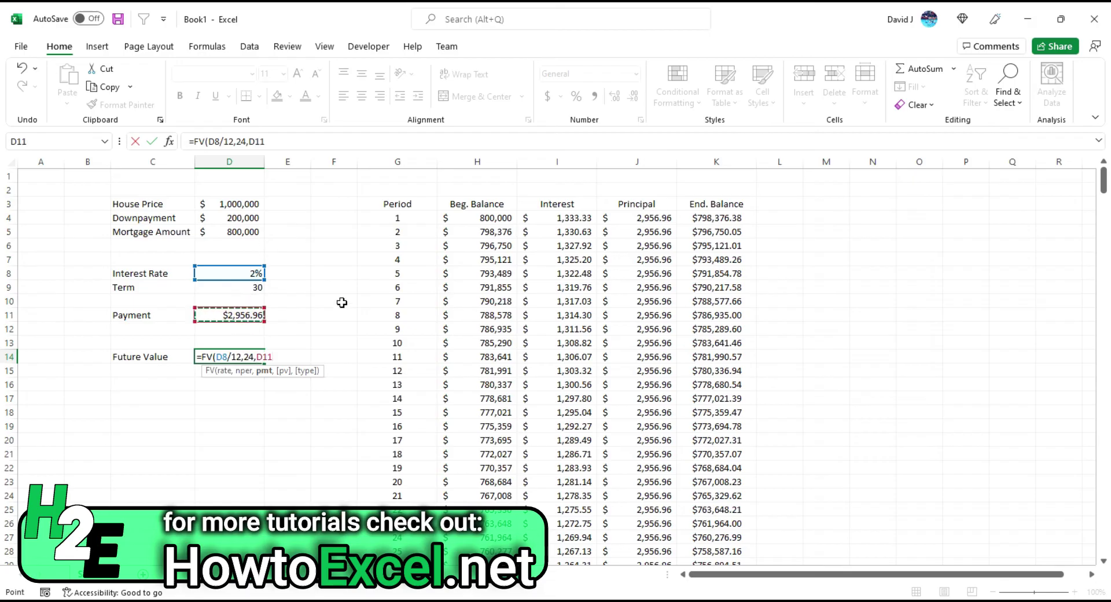
type(",-")
left_click(235, 233)
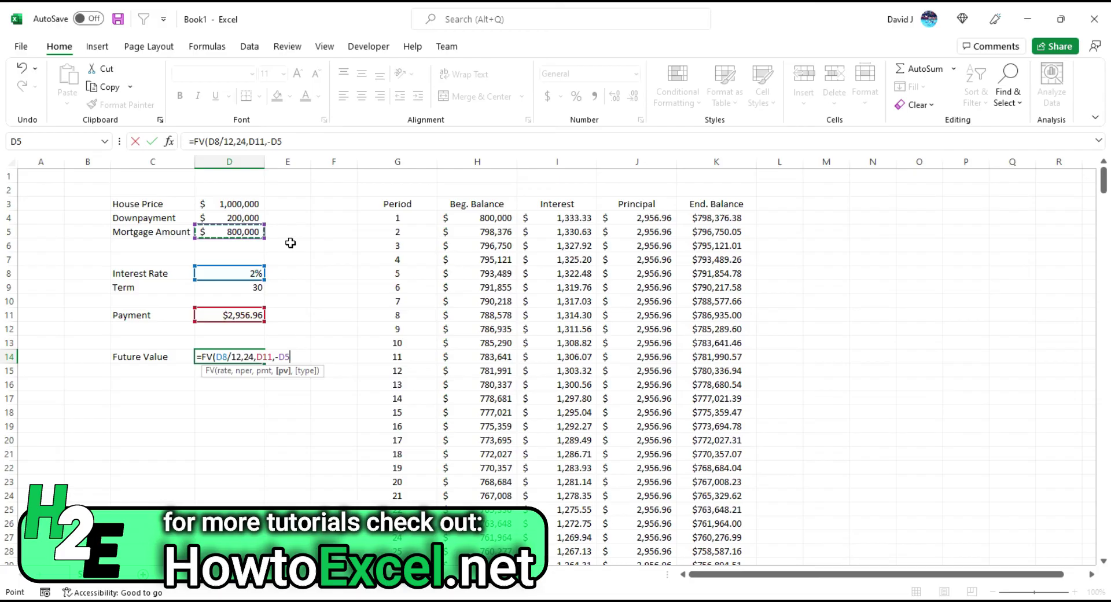
key("Return")
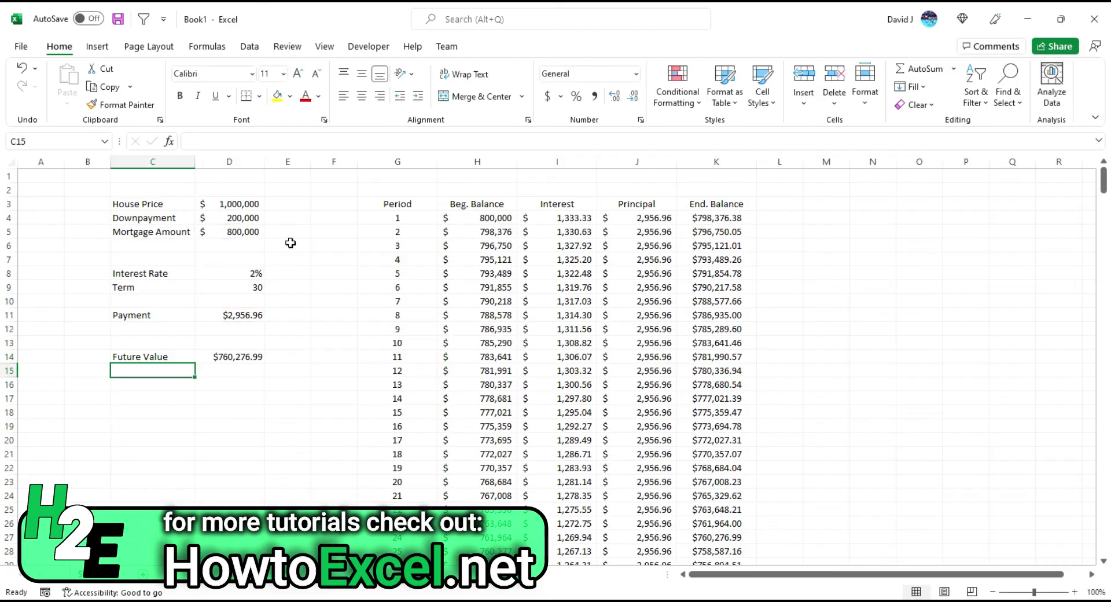
Compare the Future Value result with period 24's ending balance formula
key("Up")
key("Right")
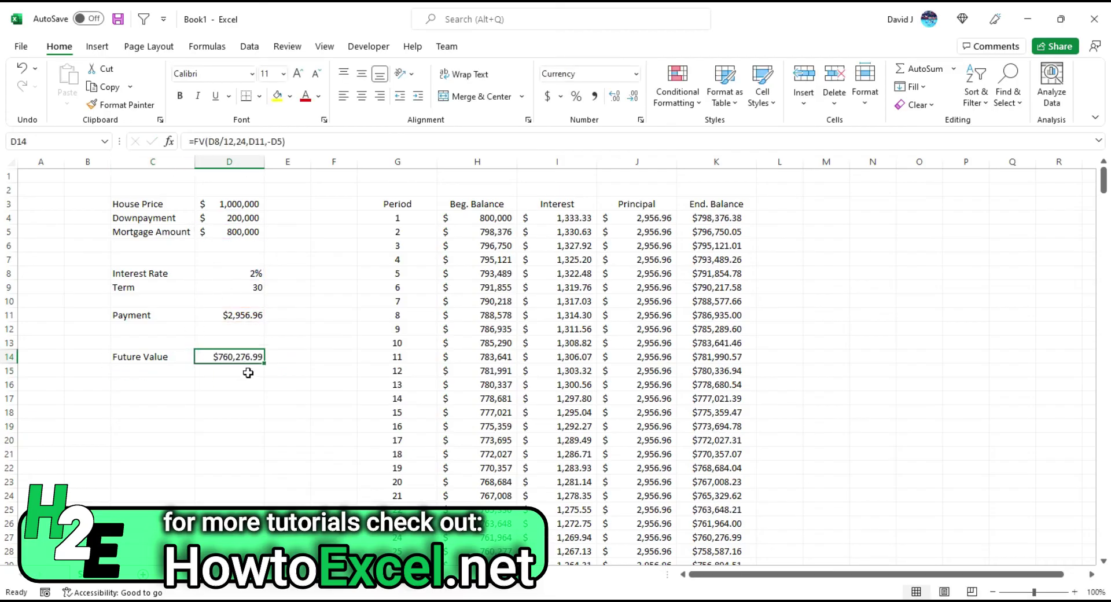
left_click(731, 537)
left_click_drag(428, 537, 713, 542)
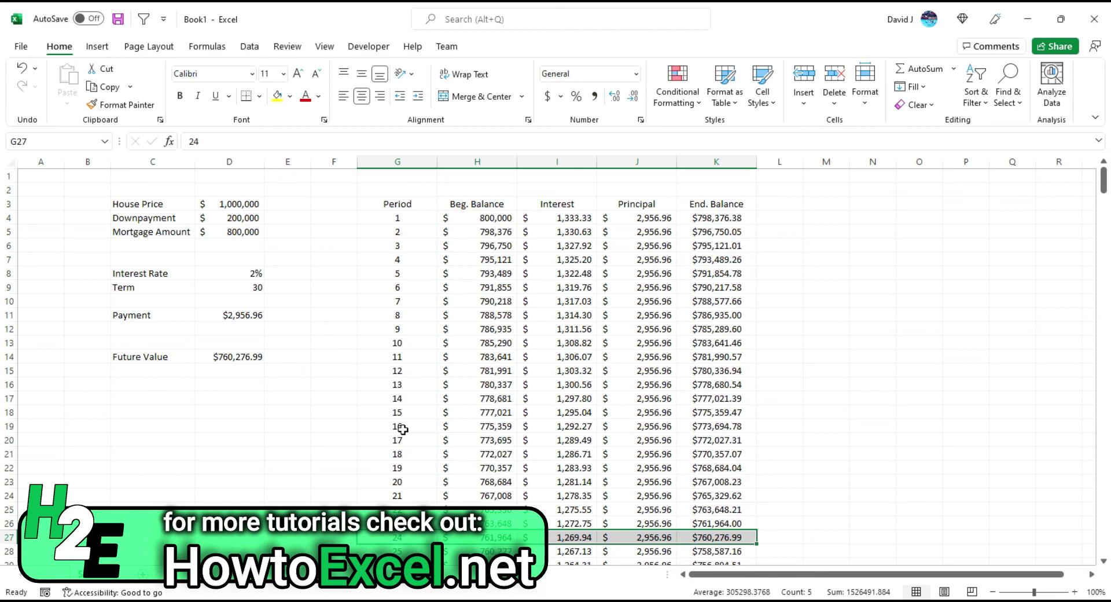
left_click(235, 357)
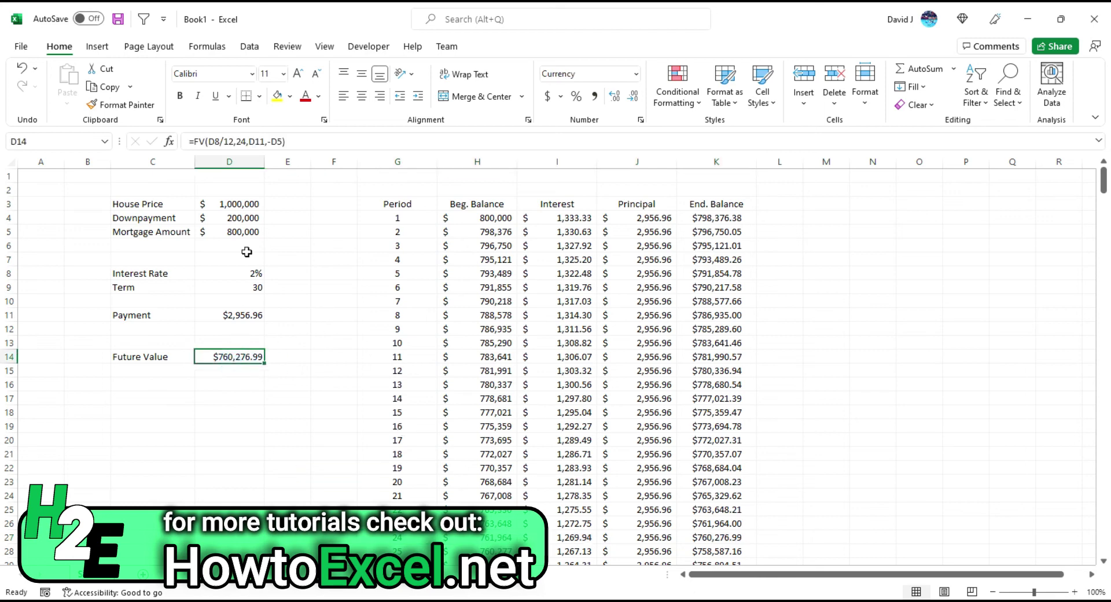
Change the FV formula's period count from 24 to 60, giving $697,634.90
left_click(247, 141)
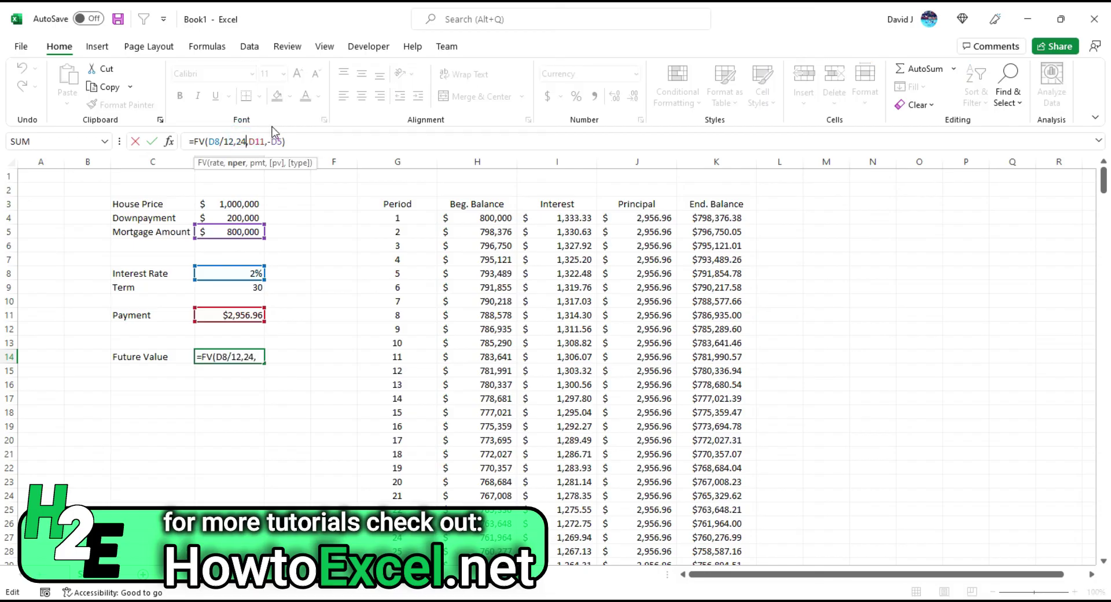
key("BackSpace")
key("BackSpace")
type("60")
key("Return")
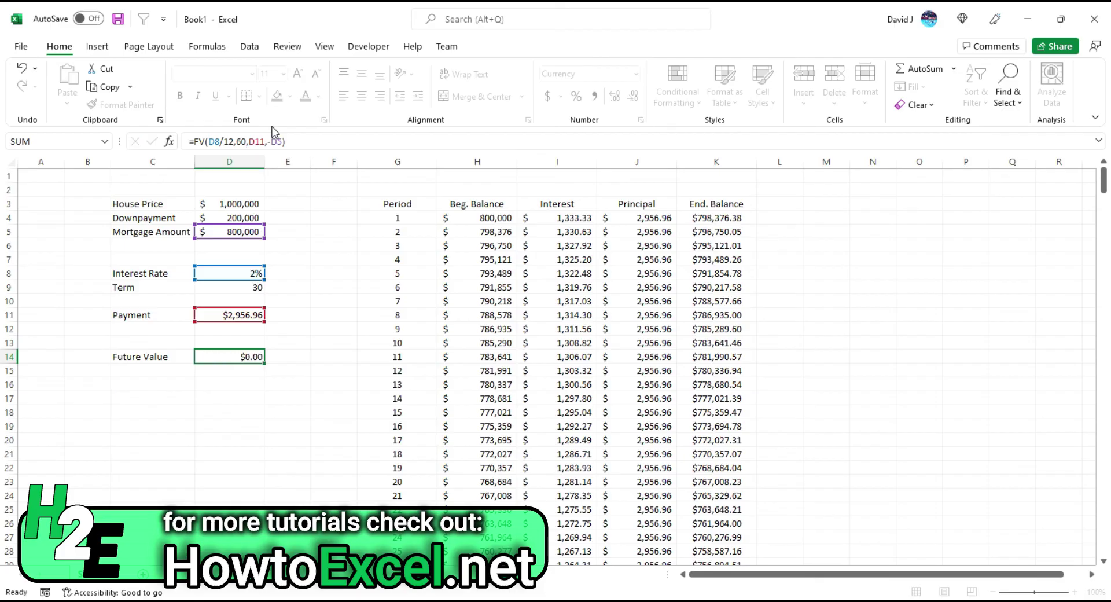
key("Up")
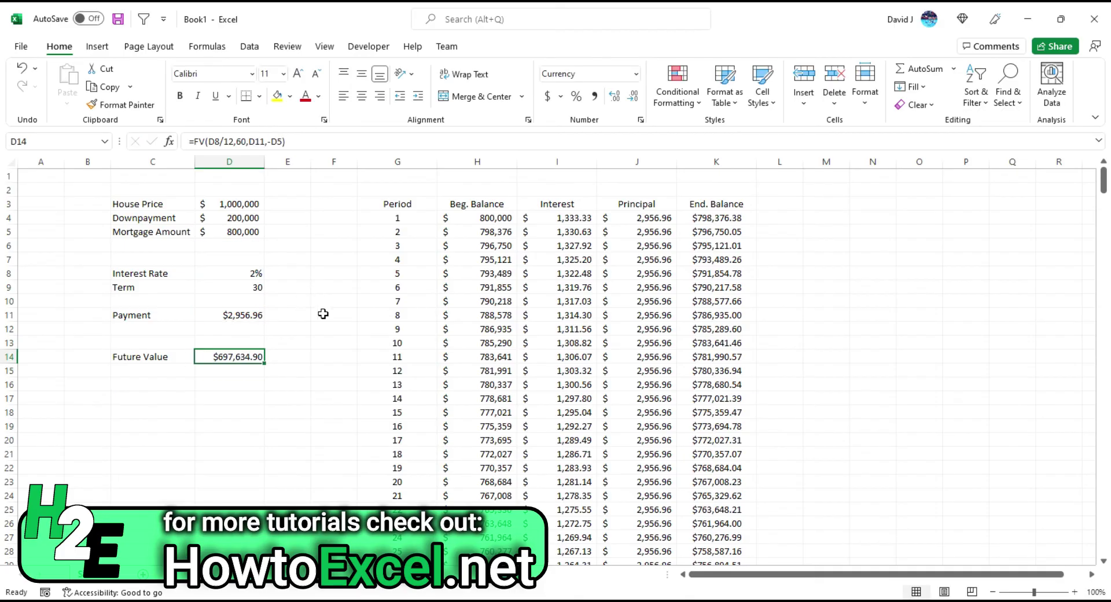
Highlight period 60's row to confirm its balance matches the Future Value
scroll(469, 401, "down", 10)
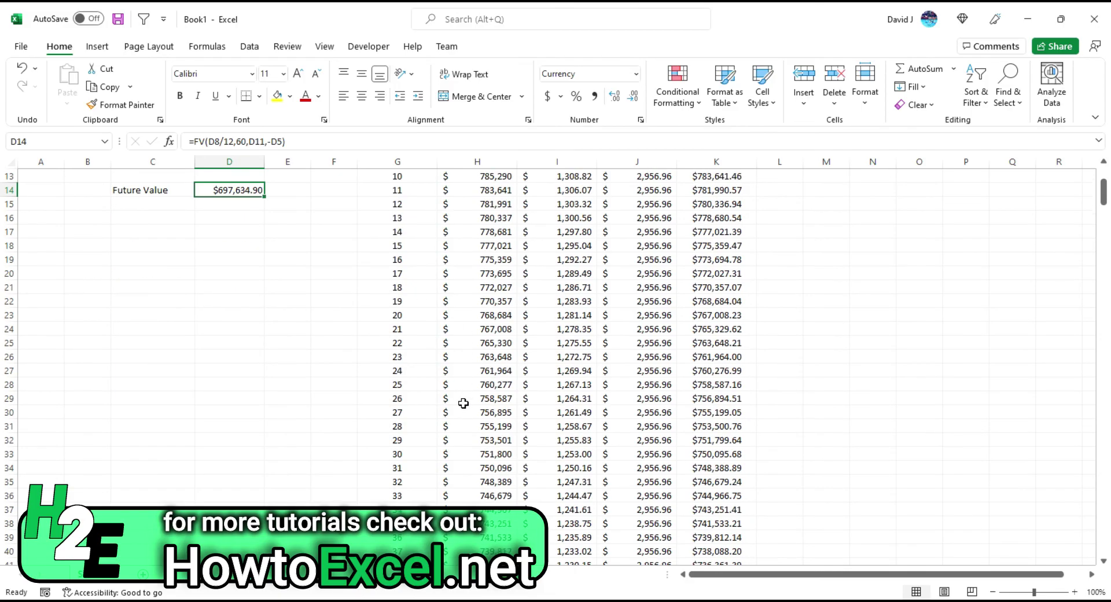
scroll(462, 405, "down", 5)
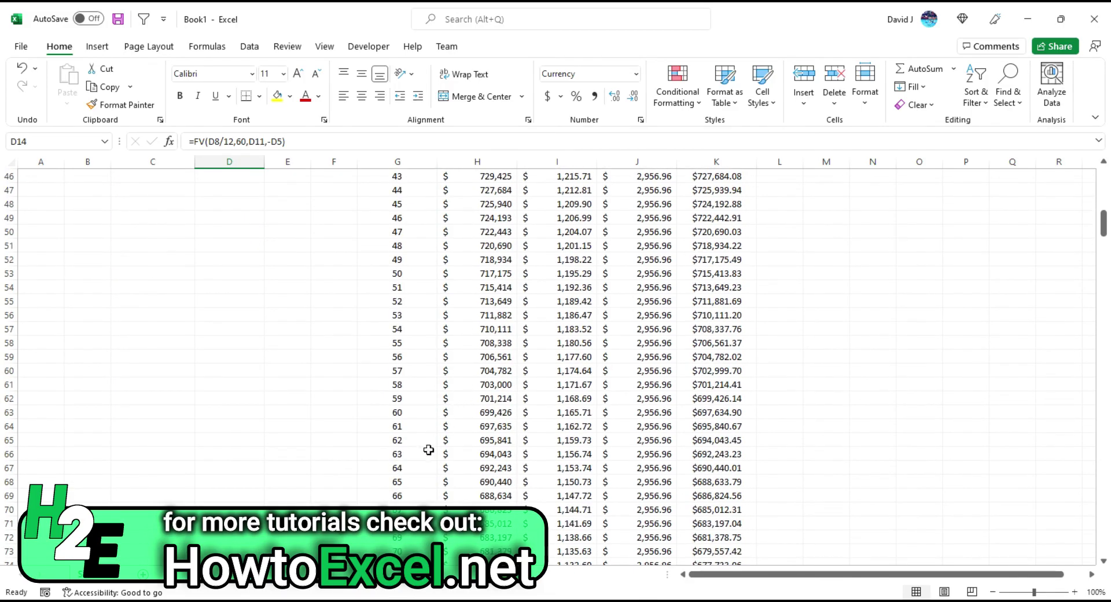
left_click_drag(414, 412, 724, 411)
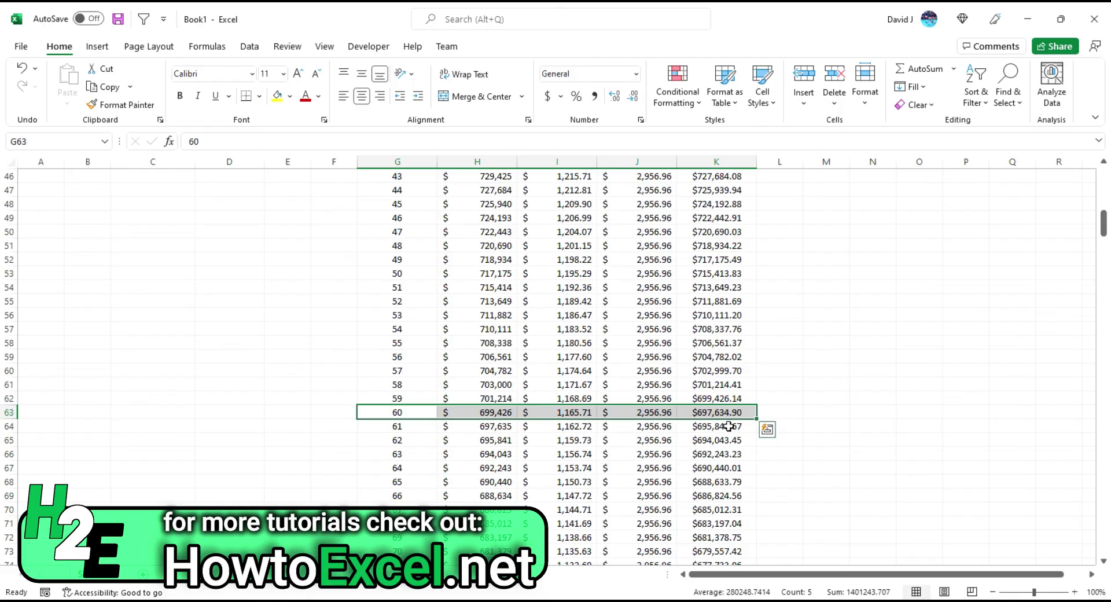
scroll(292, 317, "up", 15)
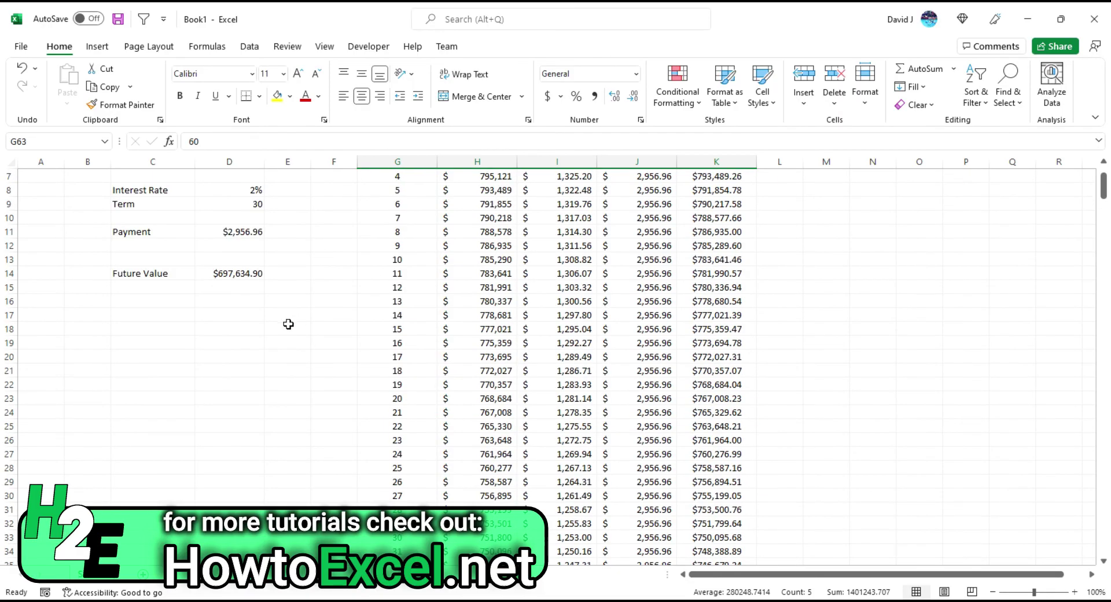
left_click(252, 356)
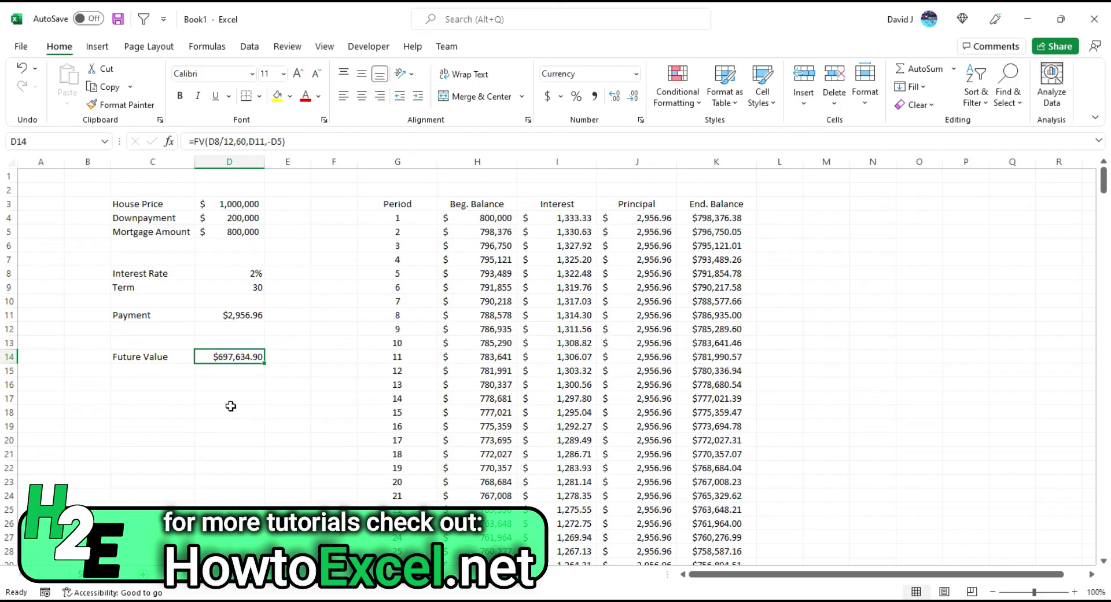
left_click(216, 315)
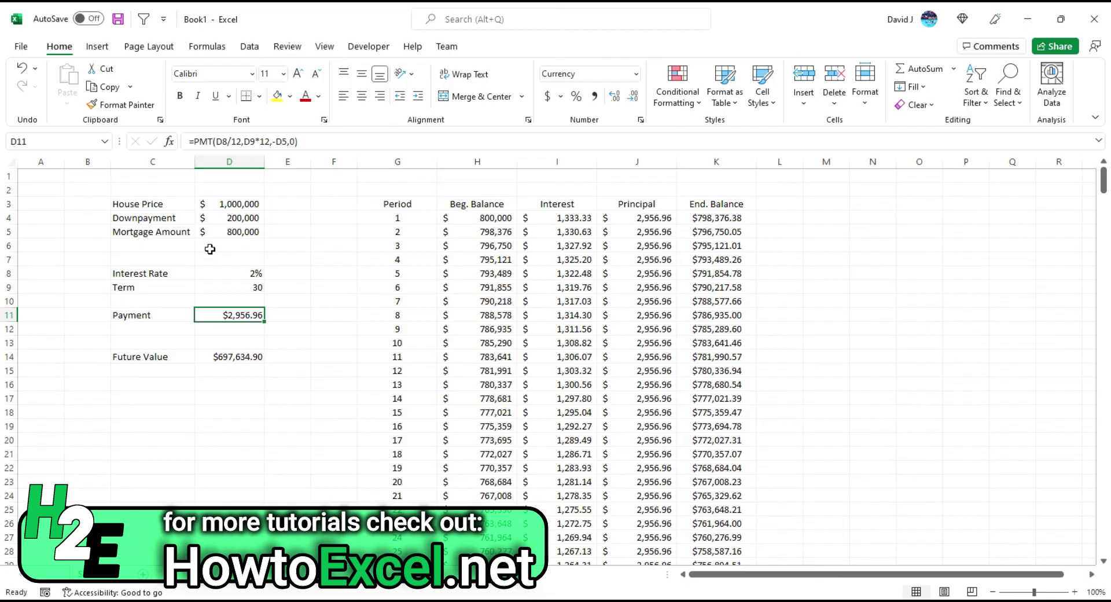
left_click(226, 355)
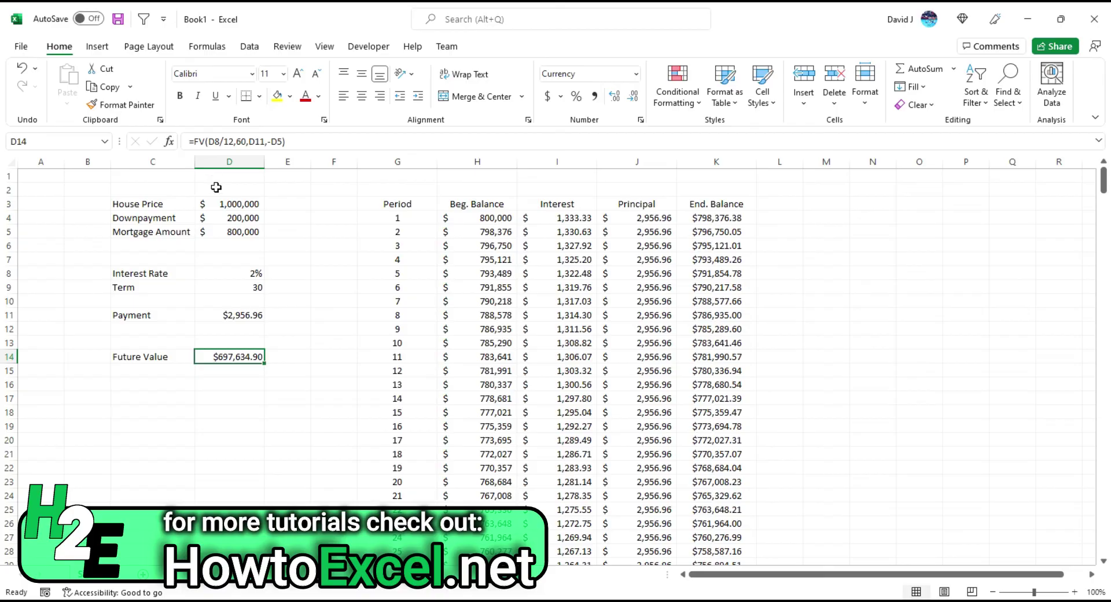
left_click(226, 274)
left_click(221, 283)
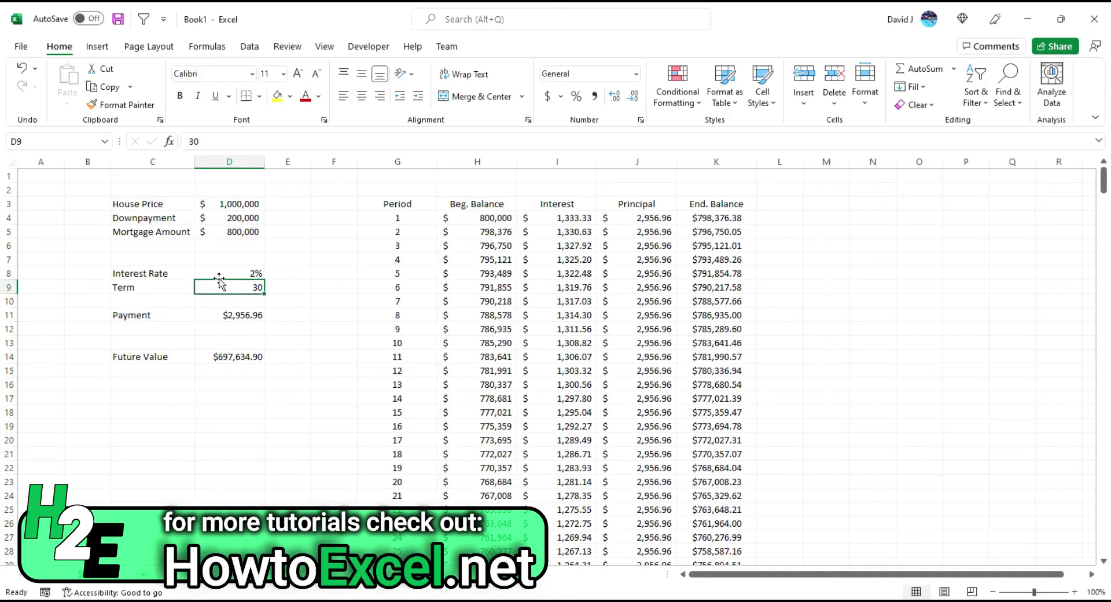